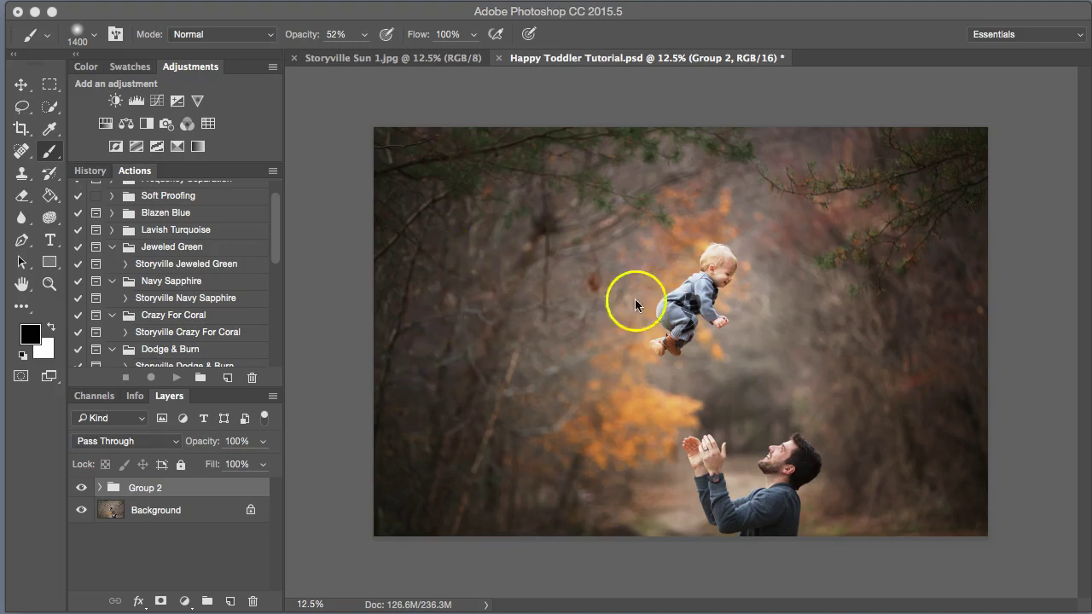
Step: Compare the photo with and without Group 2, then delete Group 2, leaving only Background
left_click(350, 254)
key("super+plus")
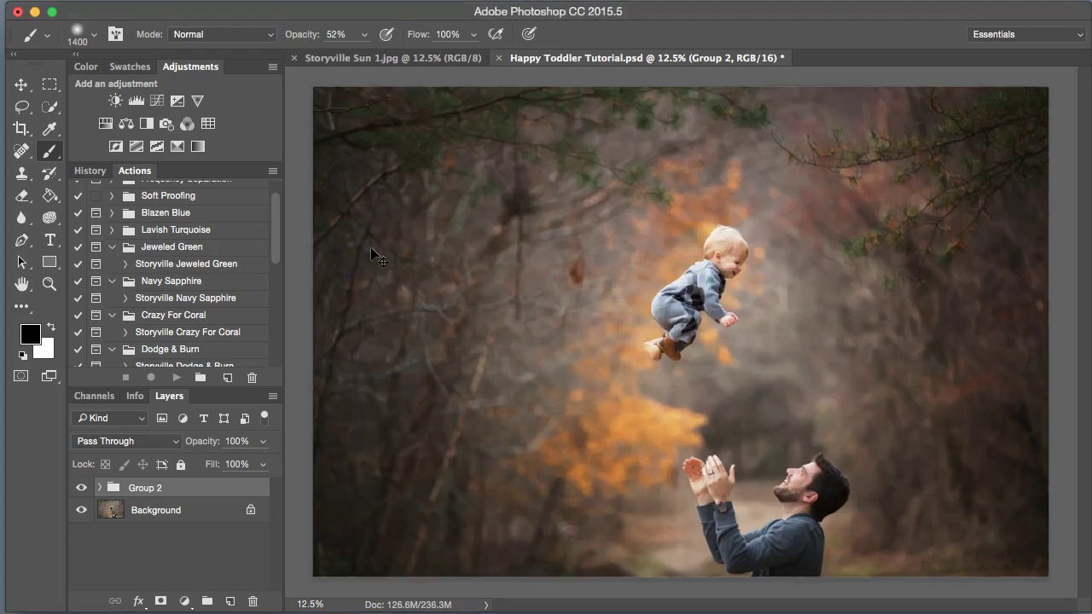
key("super+plus")
key("super+plus")
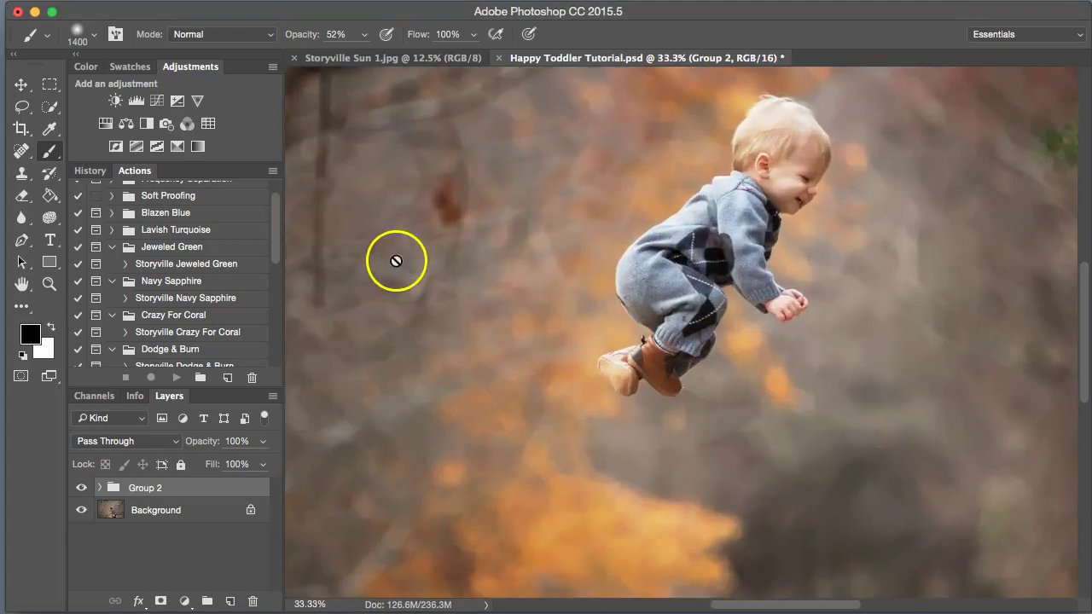
key("super+minus")
key("super+minus")
key("super+minus")
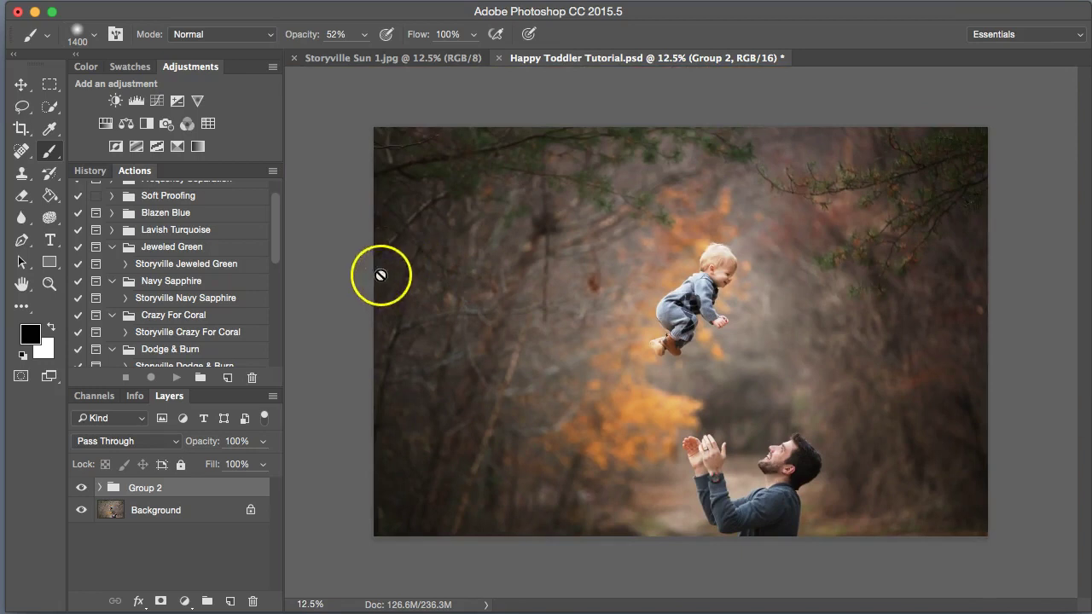
left_click(81, 488)
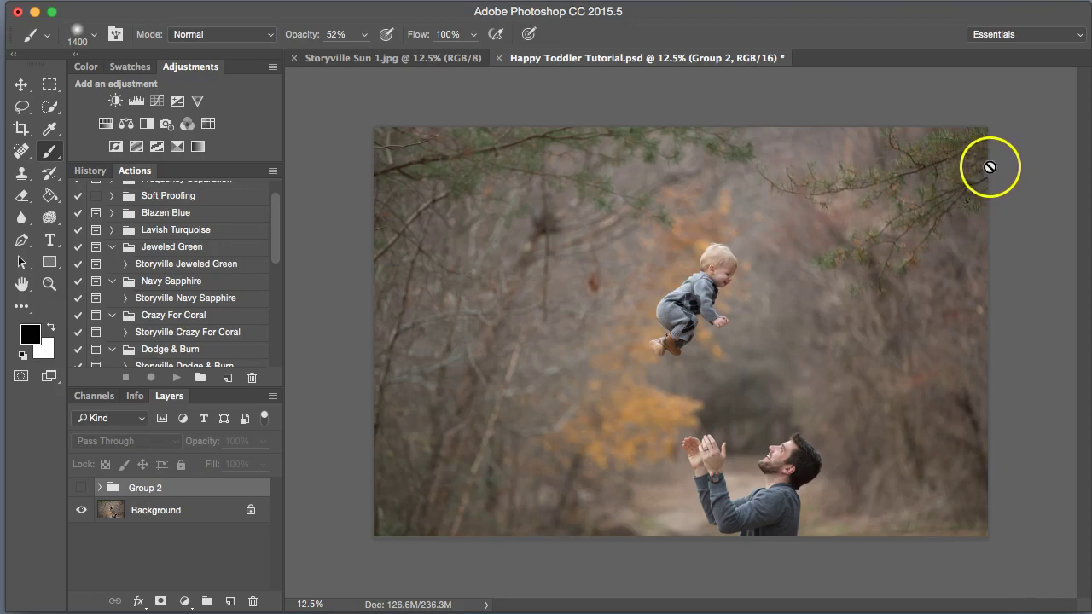
left_click(81, 489)
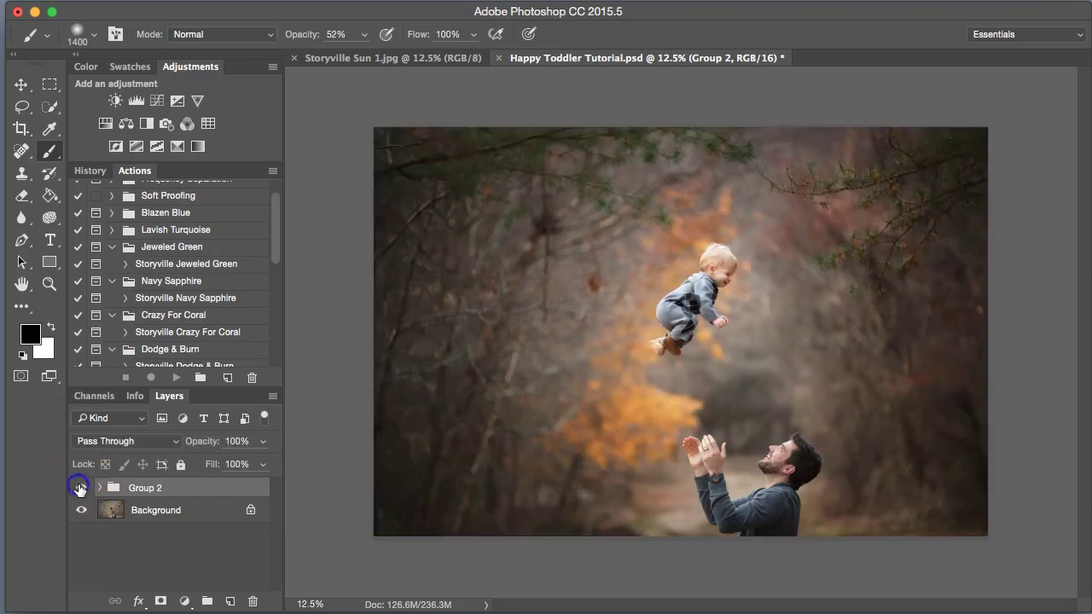
left_click(80, 489)
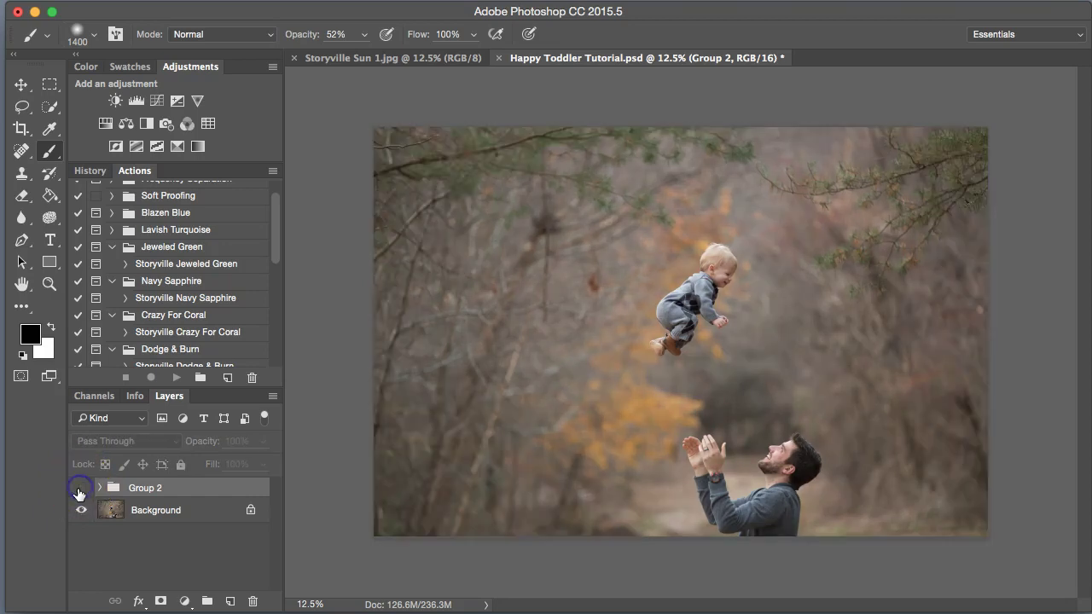
left_click(80, 488)
left_click_drag(97, 482, 260, 601)
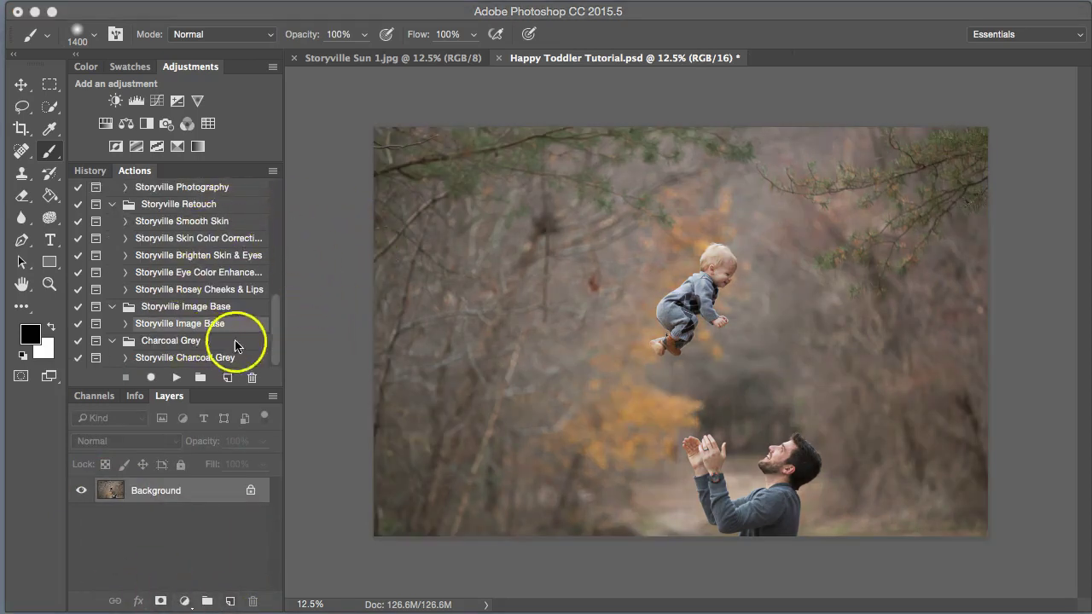
Step: Run the Storyville Image Base action and centre the Darken Edges gradient on the toddler
left_click(176, 377)
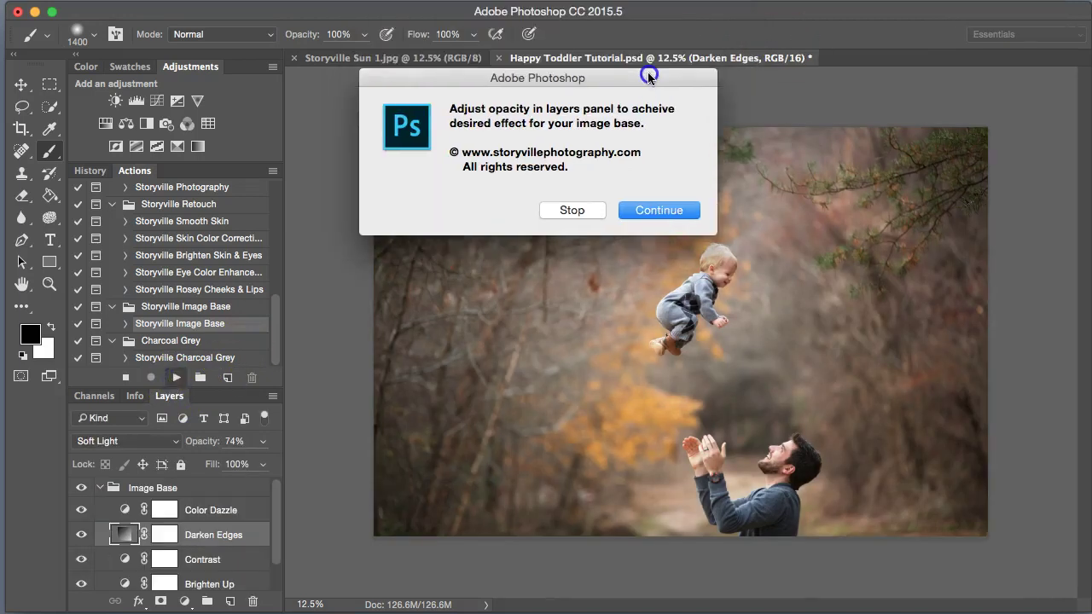
left_click(665, 214)
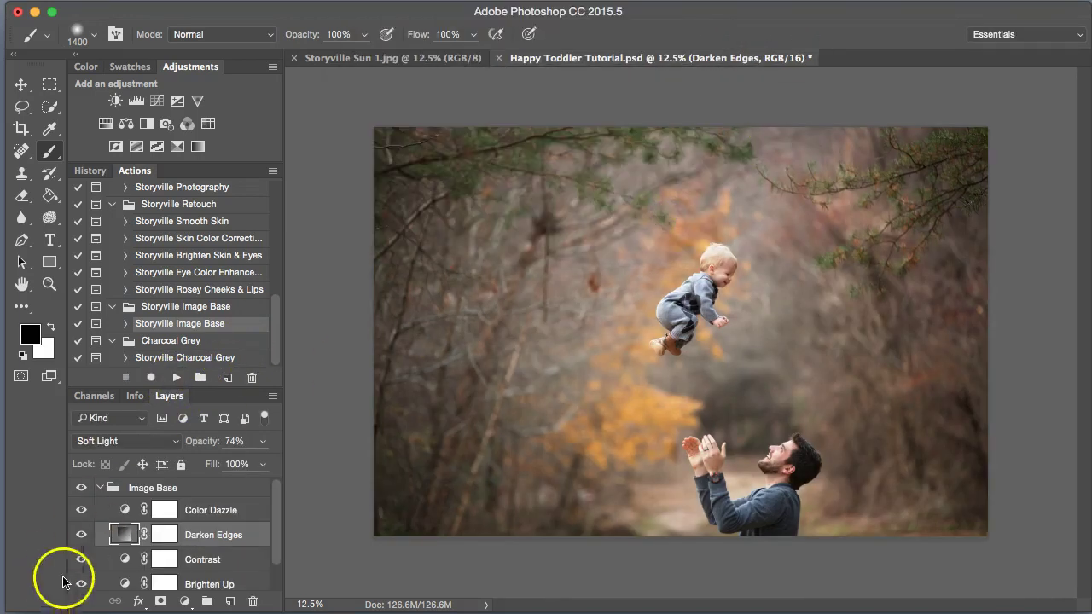
double_click(129, 539)
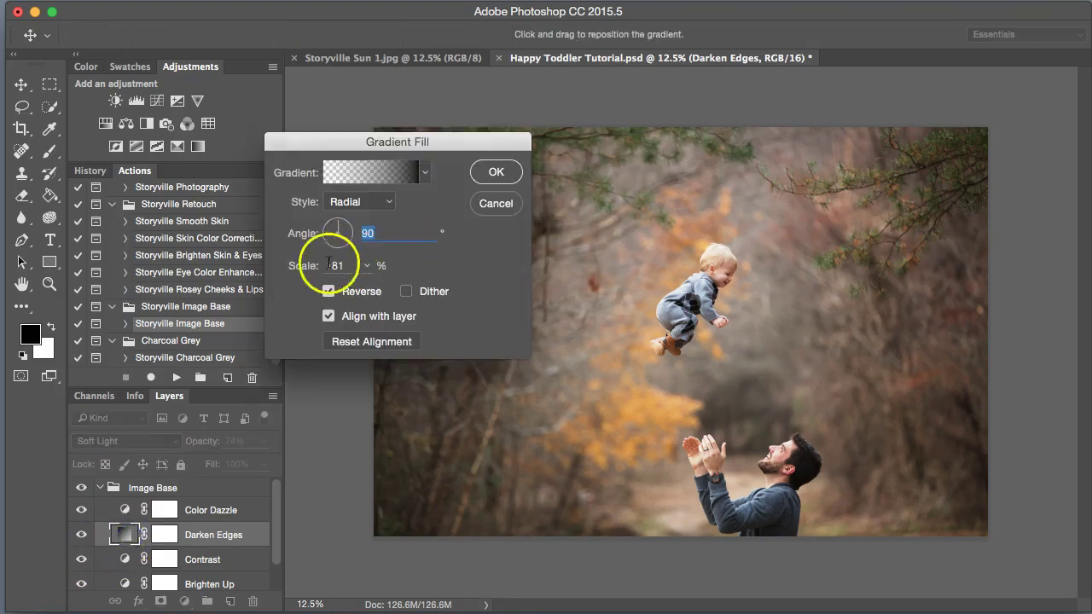
left_click_drag(702, 261, 708, 283)
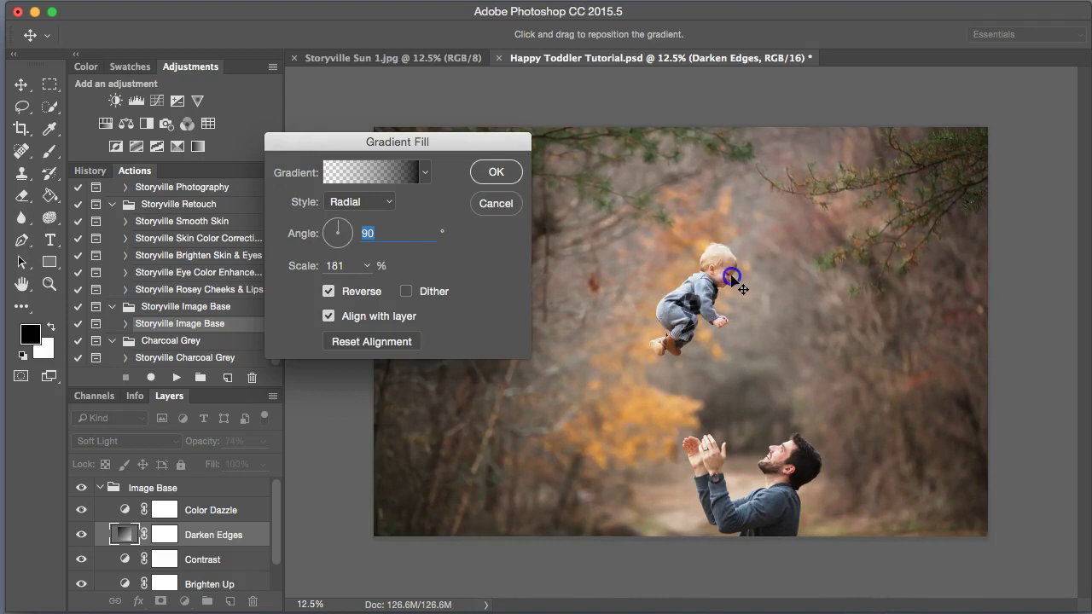
left_click(497, 173)
Step: Paint the Darken Edges mask to clear the vignette away from the toddler
key("b")
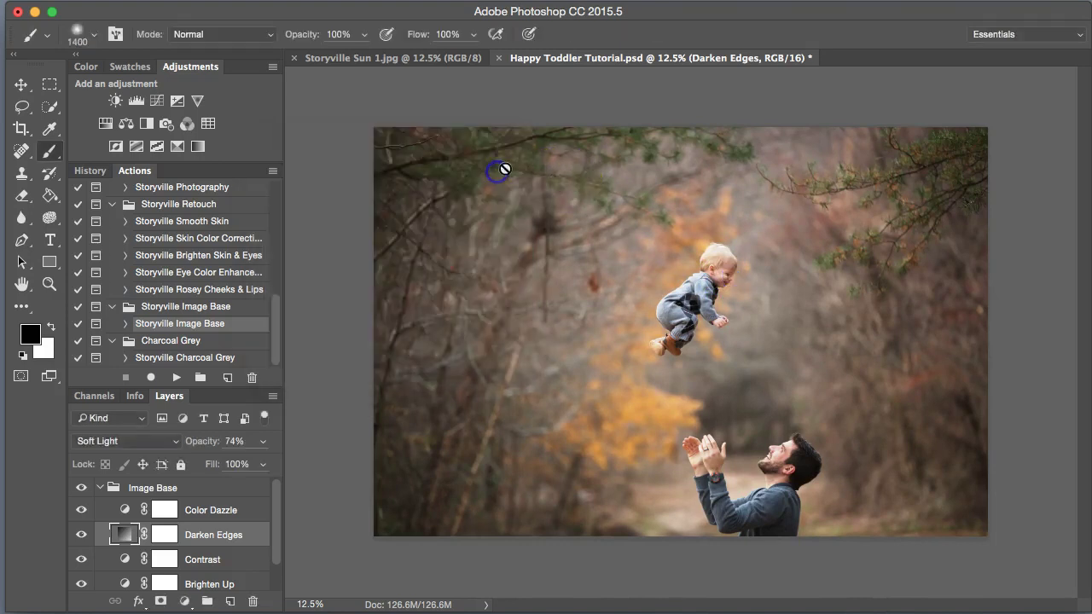
left_click(165, 534)
mouse_move(815, 278)
left_mouse_down()
mouse_move(751, 319)
mouse_move(758, 302)
mouse_move(708, 312)
mouse_move(760, 434)
mouse_move(697, 288)
mouse_move(748, 379)
mouse_move(707, 390)
mouse_move(707, 195)
left_mouse_up()
key("bracketright")
key("bracketright")
key("bracketright")
key("bracketright")
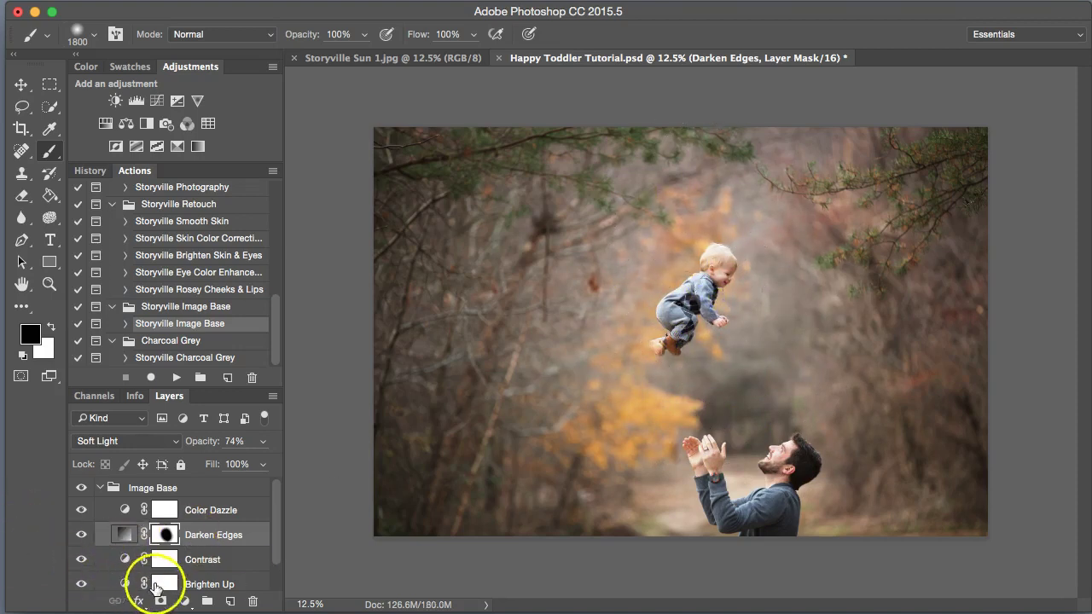
Step: Switch off the Brighten Up layer inside the Image Base group
left_click_drag(282, 555, 288, 560)
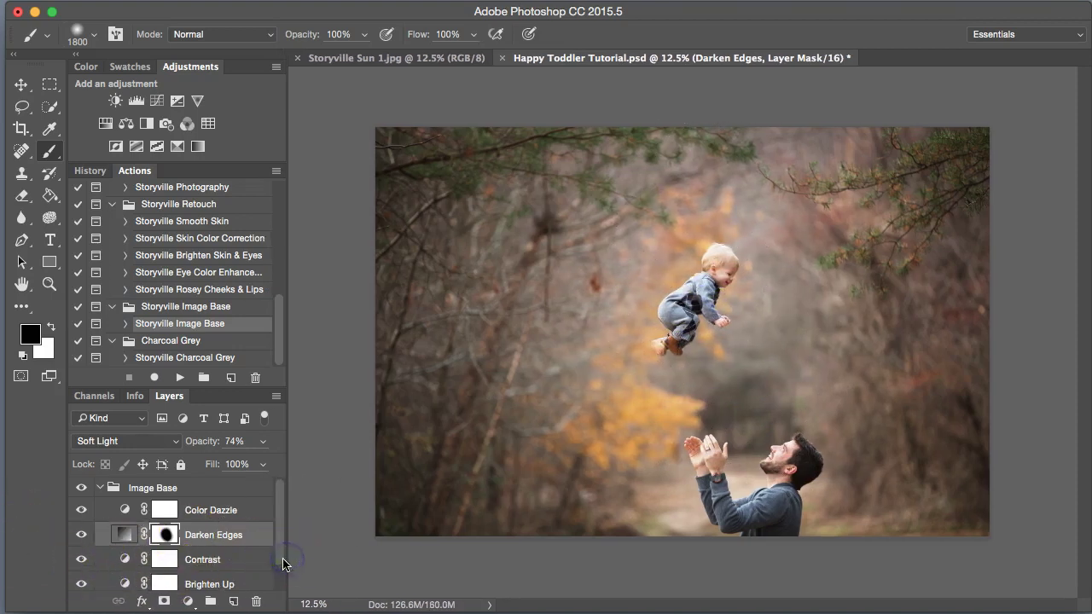
scroll(282, 565, "down", 2)
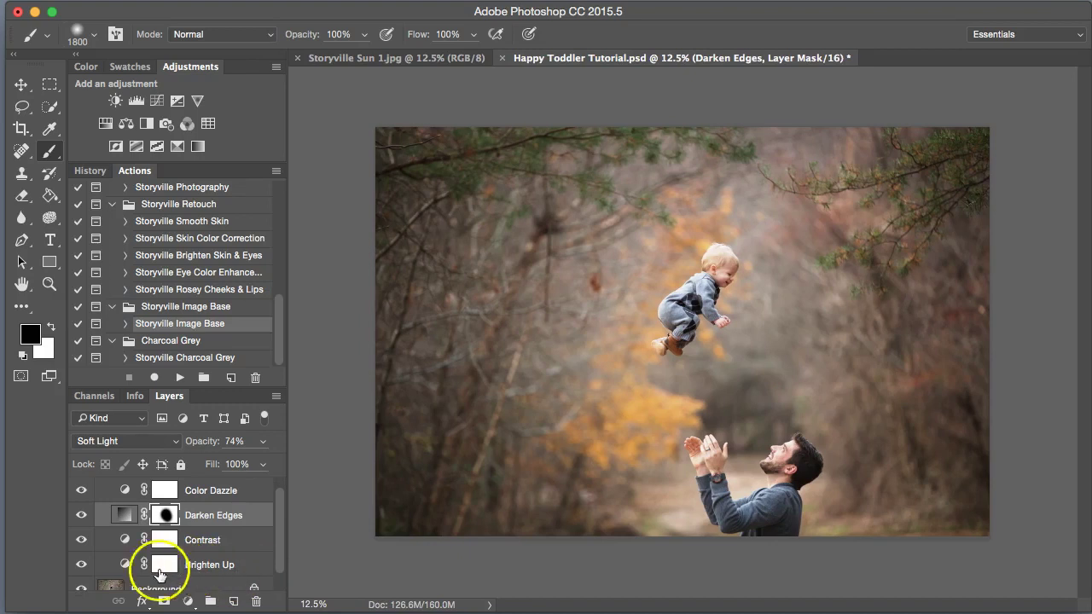
left_click(81, 565)
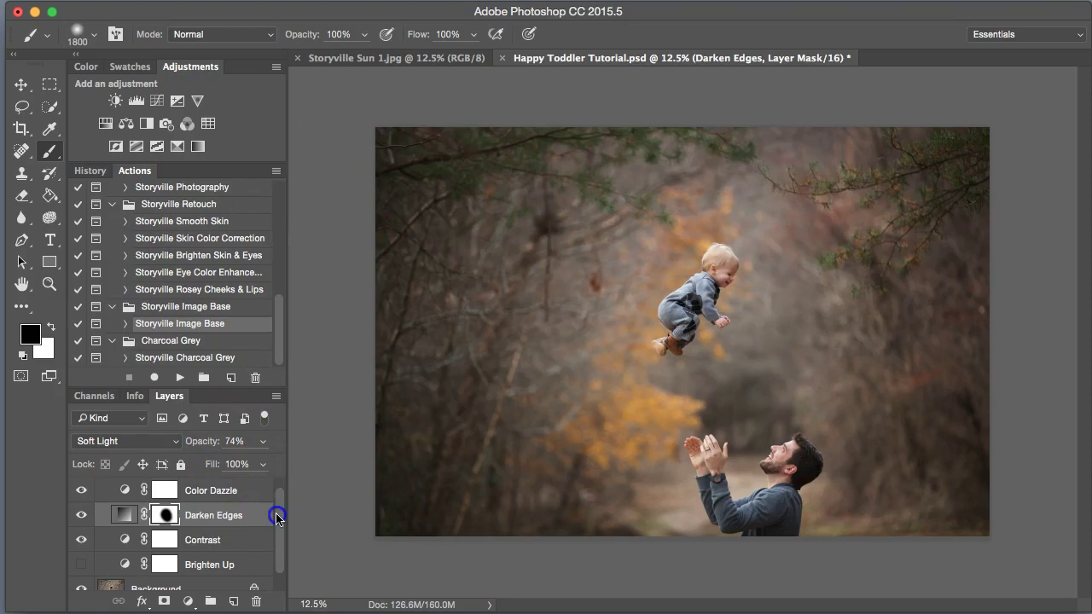
left_click_drag(276, 518, 279, 503)
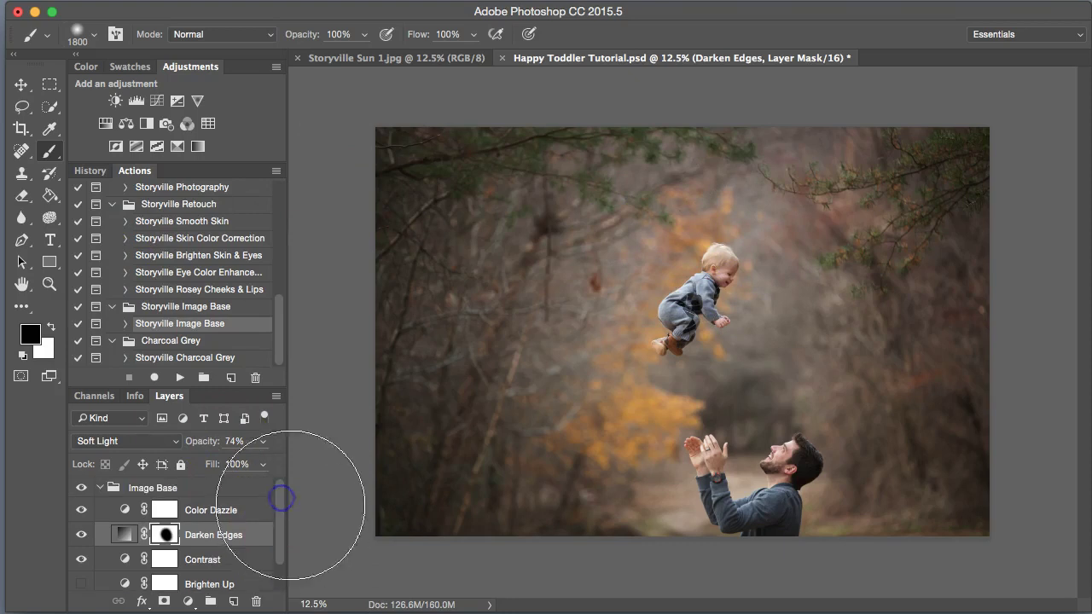
Step: Collapse the Image Base group and toggle its visibility to compare before and after
left_click(96, 488)
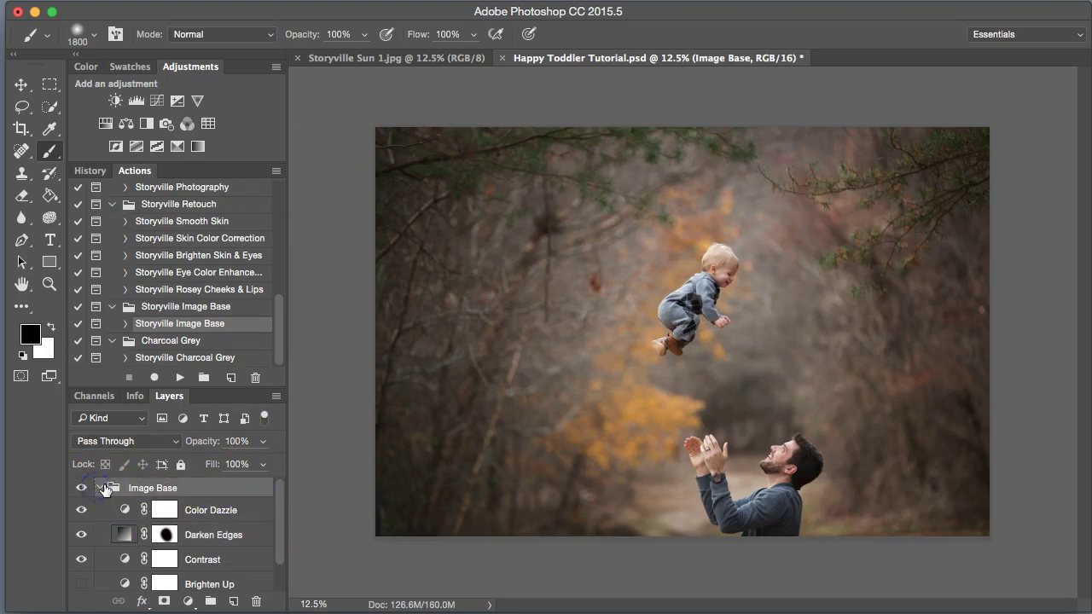
left_click(100, 488)
left_click(82, 488)
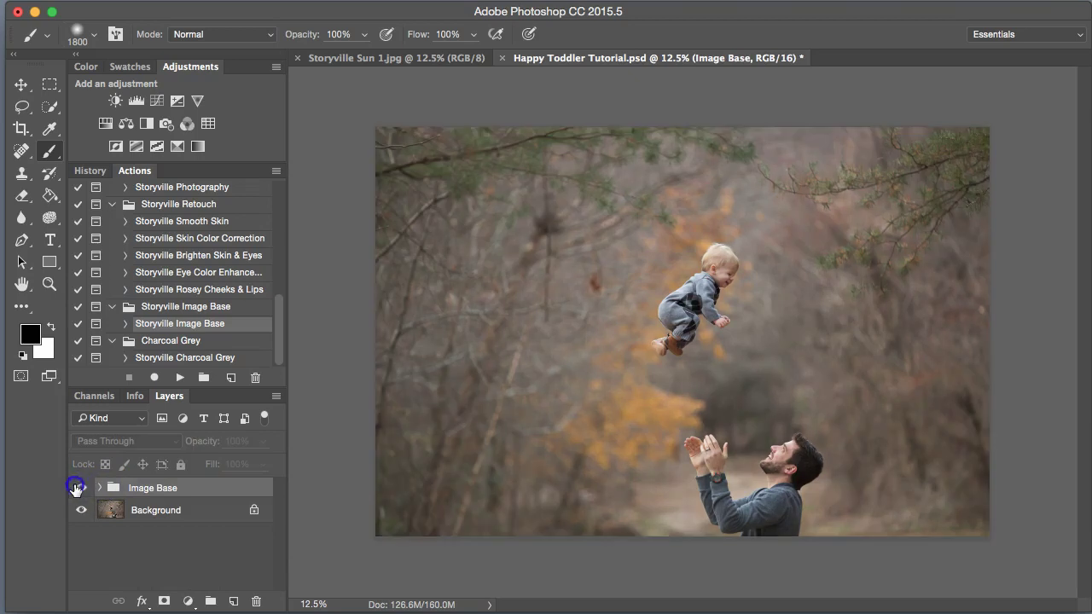
left_click(79, 488)
left_click(77, 488)
left_click(81, 487)
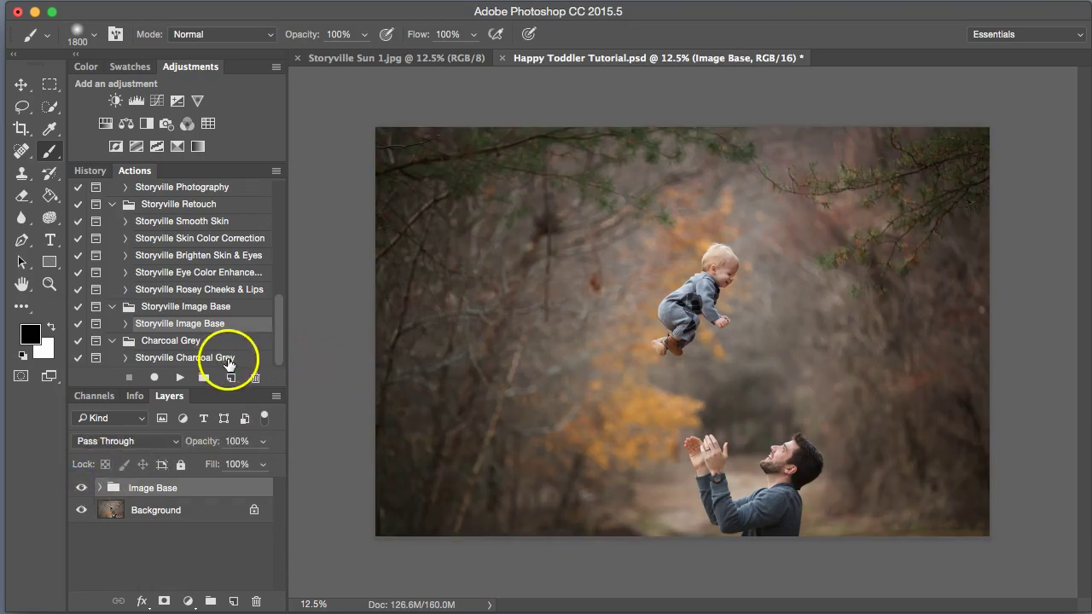
Step: Run the Storyville Charcoal Grey action
left_click(217, 358)
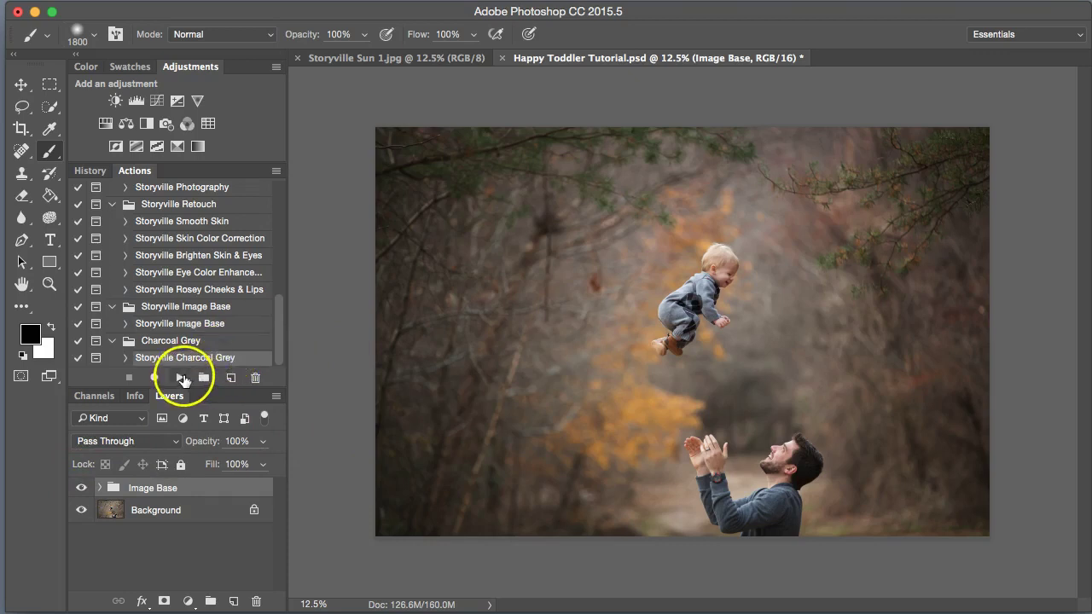
left_click(180, 379)
left_click(699, 95)
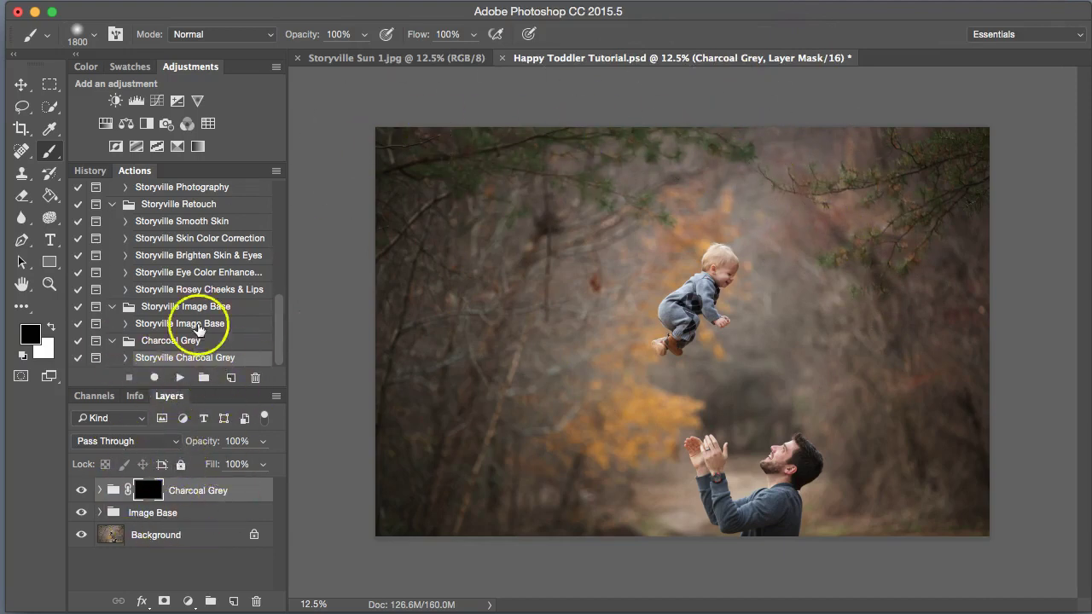
Step: Paint the charcoal grey in white onto the upper left, right side and around the baby
left_click(51, 327)
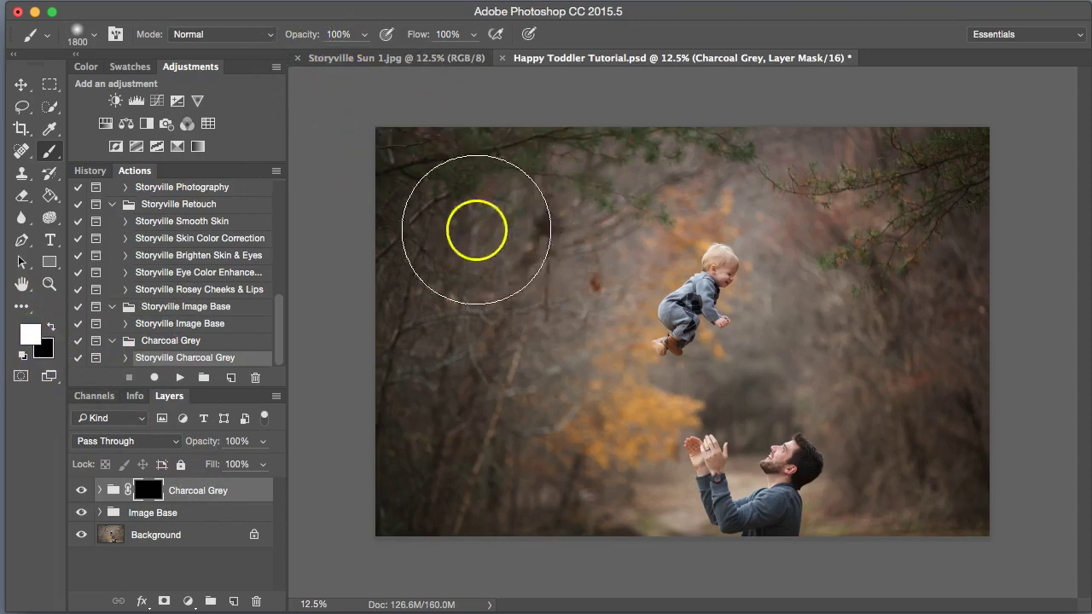
key("bracketright")
mouse_move(438, 208)
left_mouse_down()
mouse_move(439, 321)
mouse_move(520, 264)
mouse_move(442, 358)
mouse_move(478, 477)
mouse_move(568, 455)
left_mouse_up()
key("bracketleft")
key("bracketleft")
mouse_move(909, 375)
left_mouse_down()
mouse_move(967, 407)
mouse_move(999, 208)
mouse_move(889, 253)
mouse_move(881, 154)
mouse_move(796, 158)
mouse_move(711, 151)
left_mouse_up()
key("bracketleft")
key("bracketleft")
key("bracketleft")
mouse_move(815, 284)
left_mouse_down()
mouse_move(794, 264)
mouse_move(809, 317)
mouse_move(800, 355)
mouse_move(748, 385)
mouse_move(707, 378)
mouse_move(747, 394)
left_mouse_up()
key("bracketleft")
key("bracketleft")
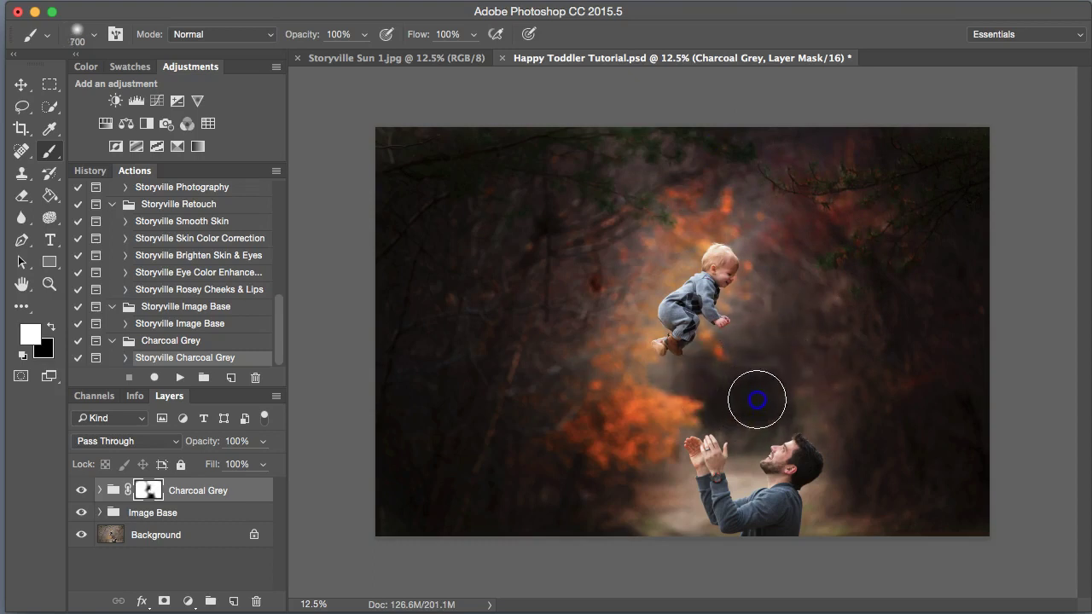
Step: Mask the darkening off the toddler's body and head
mouse_move(658, 451)
left_mouse_down()
mouse_move(618, 358)
mouse_move(629, 273)
mouse_move(651, 256)
mouse_move(691, 180)
mouse_move(774, 242)
left_mouse_up()
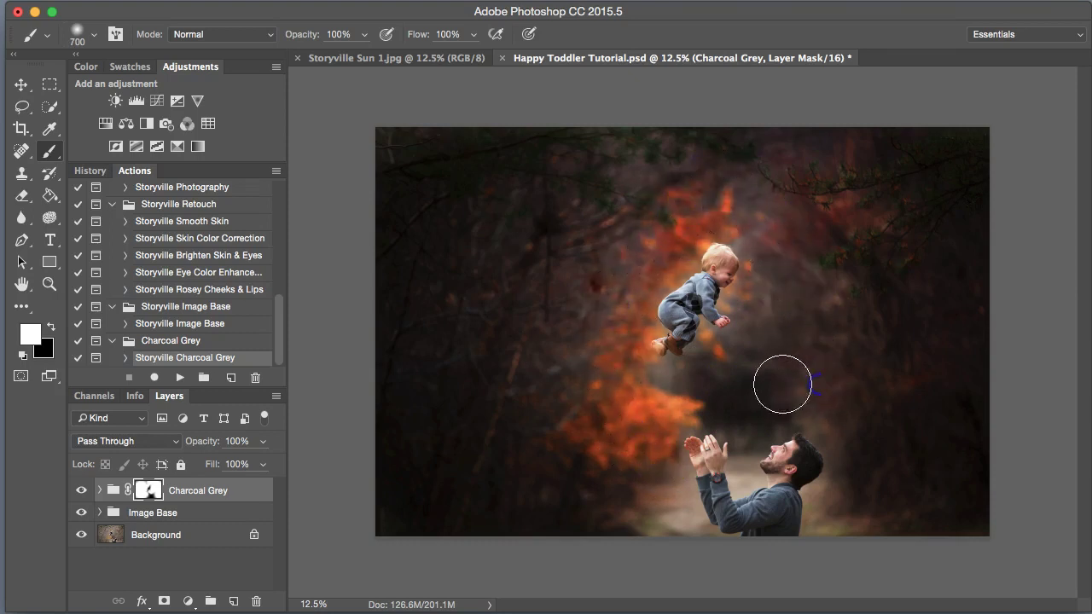
left_click_drag(865, 298, 726, 264)
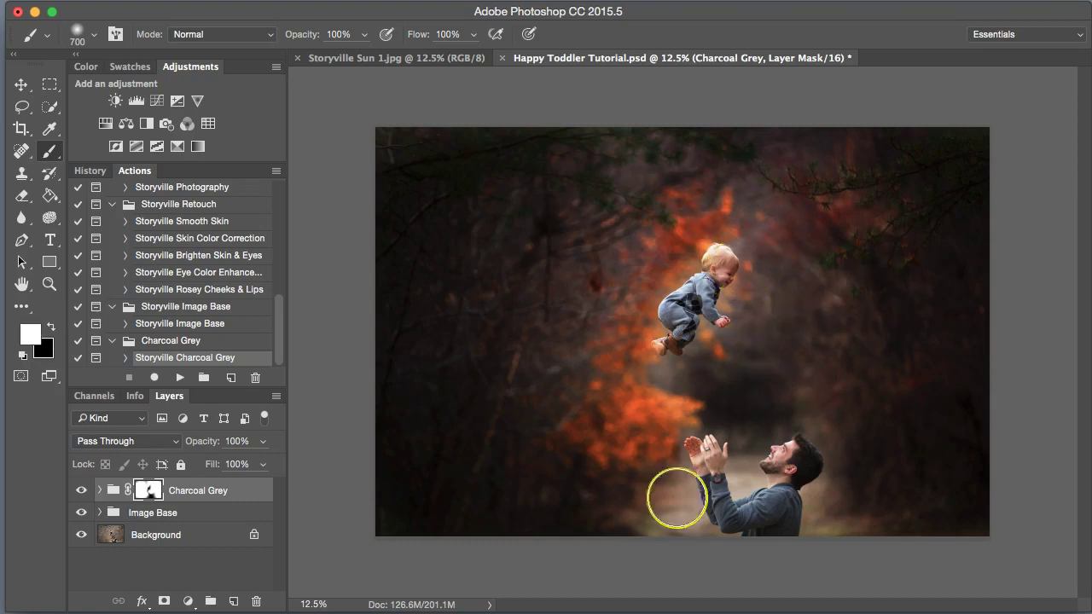
mouse_move(683, 312)
left_mouse_down()
mouse_move(695, 253)
mouse_move(724, 312)
mouse_move(723, 287)
left_mouse_up()
key("bracketright")
key("bracketright")
key("bracketright")
key("bracketright")
key("bracketright")
key("bracketright")
key("bracketright")
key("bracketright")
Step: Paint the mask over the toddler with the brush at 48% opacity
left_click(336, 35)
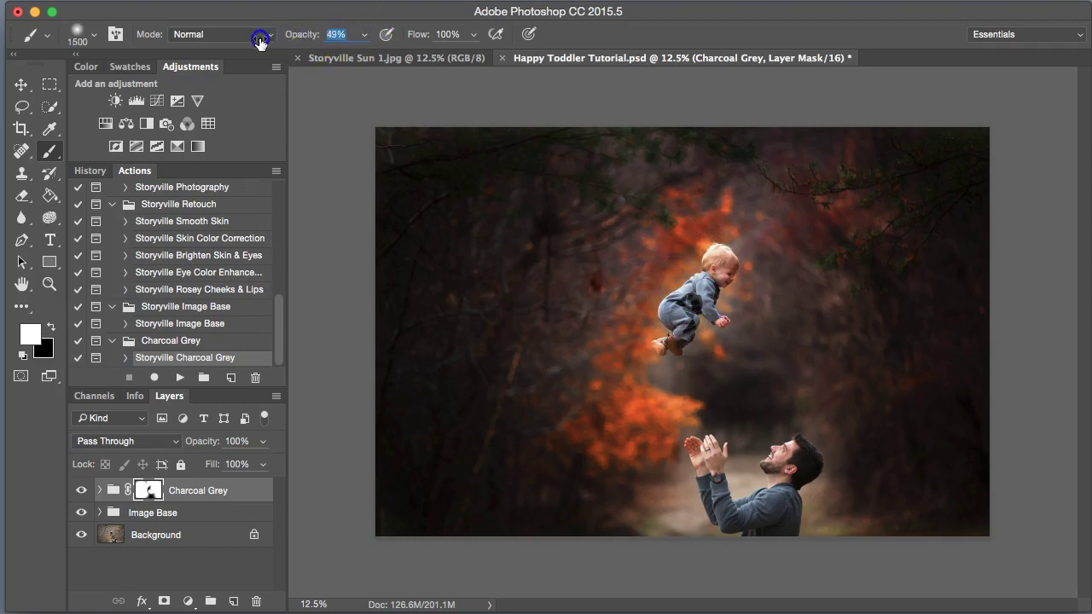
type("48")
key("Return")
key("bracketright")
key("bracketright")
key("bracketright")
key("bracketright")
mouse_move(617, 370)
left_mouse_down()
mouse_move(699, 351)
mouse_move(719, 327)
mouse_move(710, 294)
mouse_move(719, 320)
mouse_move(708, 305)
mouse_move(724, 277)
mouse_move(672, 289)
mouse_move(704, 261)
mouse_move(665, 326)
mouse_move(699, 366)
left_mouse_up()
key("x")
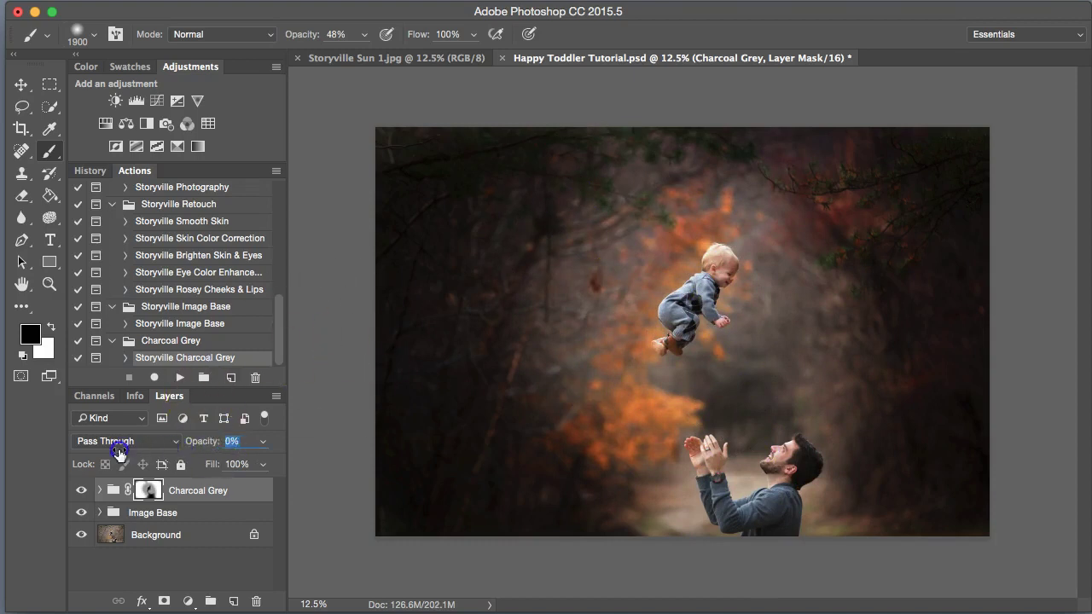
Step: Set the Charcoal Grey group to 54% opacity and compare its Charcoal Grey and Grey layers
mouse_move(94, 454)
left_mouse_down()
mouse_move(75, 458)
mouse_move(103, 460)
left_mouse_up()
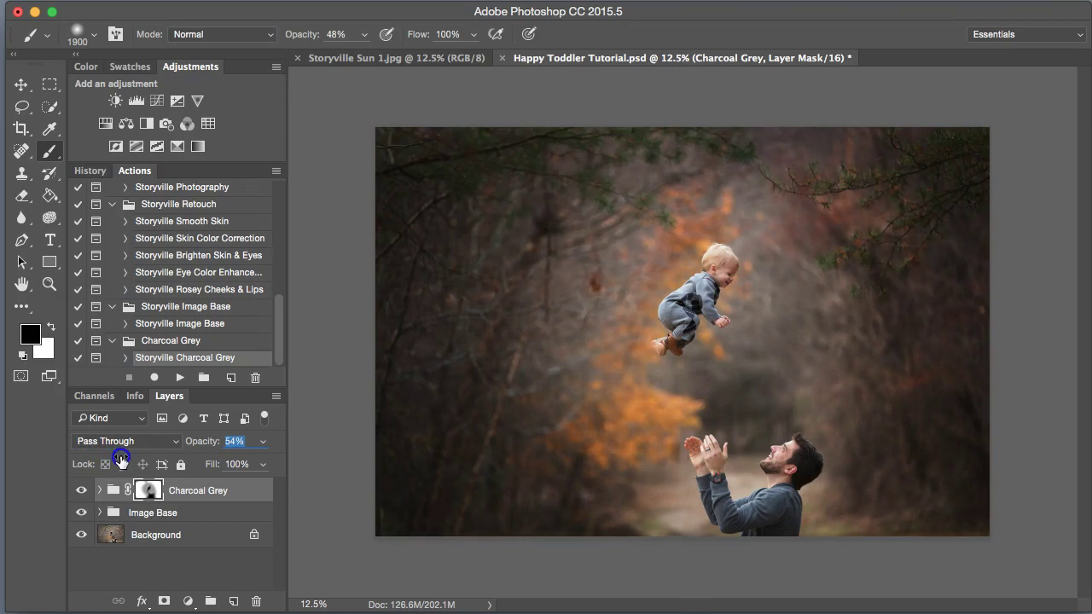
left_click(100, 491)
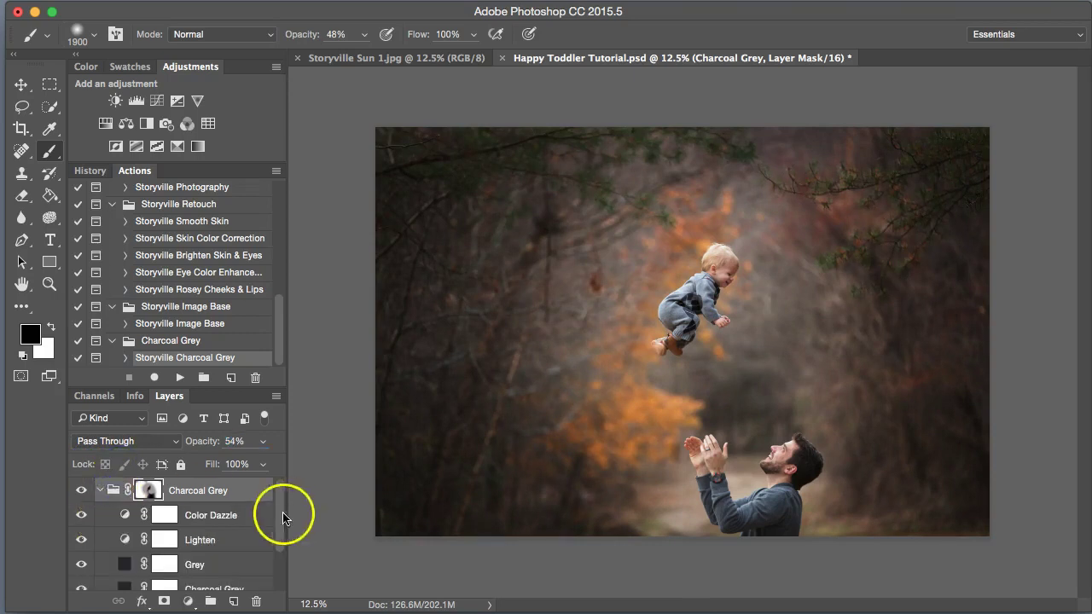
left_click_drag(281, 519, 281, 544)
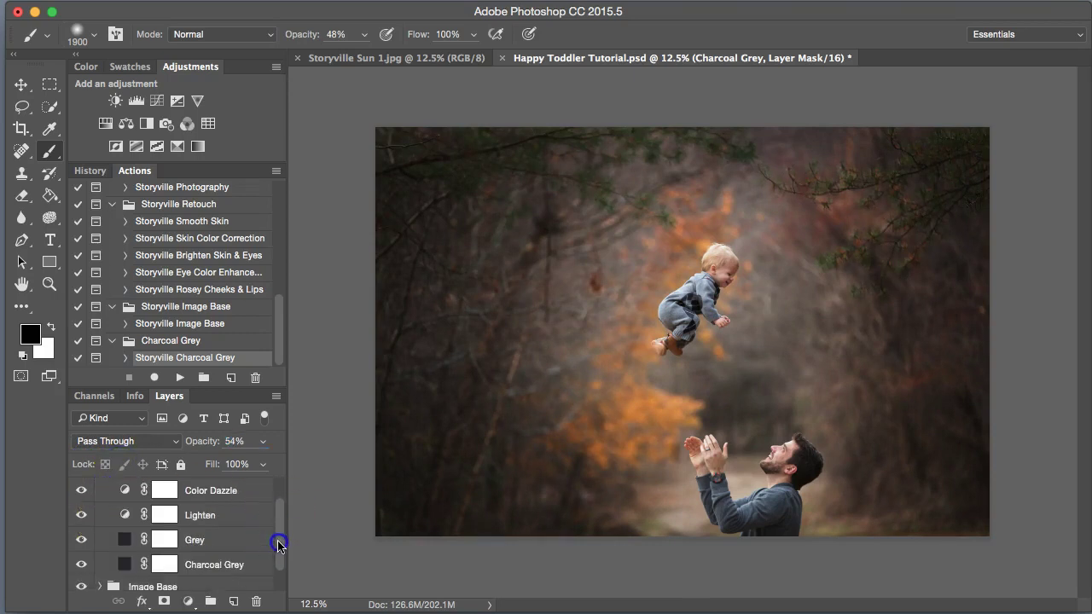
left_click(78, 564)
left_click(80, 564)
left_click(81, 540)
left_click(81, 540)
left_click(125, 539)
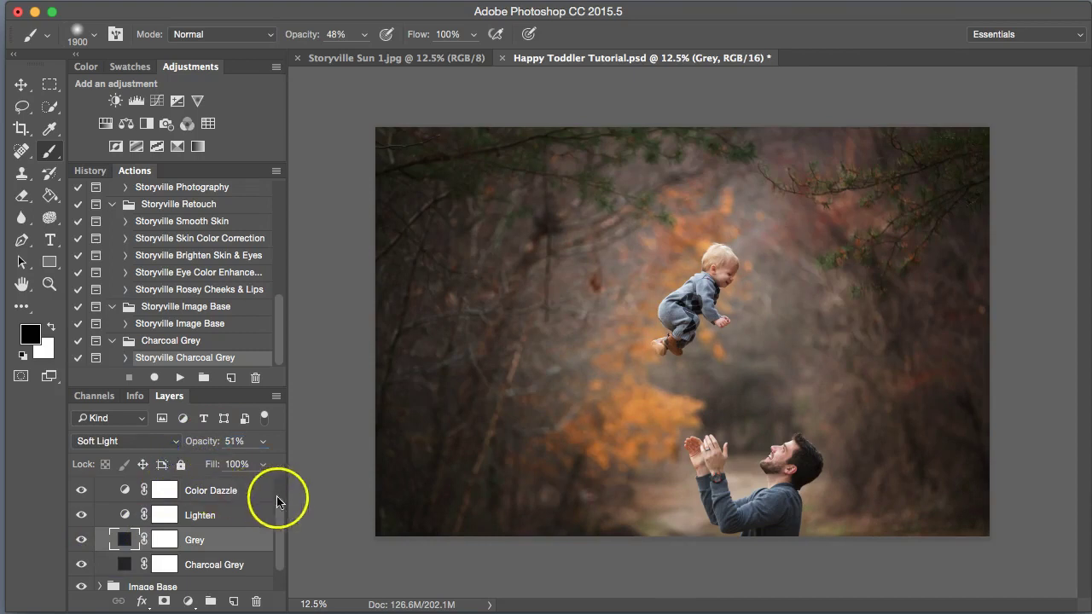
Step: Collapse the Charcoal Grey group and toggle it off and on to compare
scroll(281, 519, "up", 2)
left_click(103, 489)
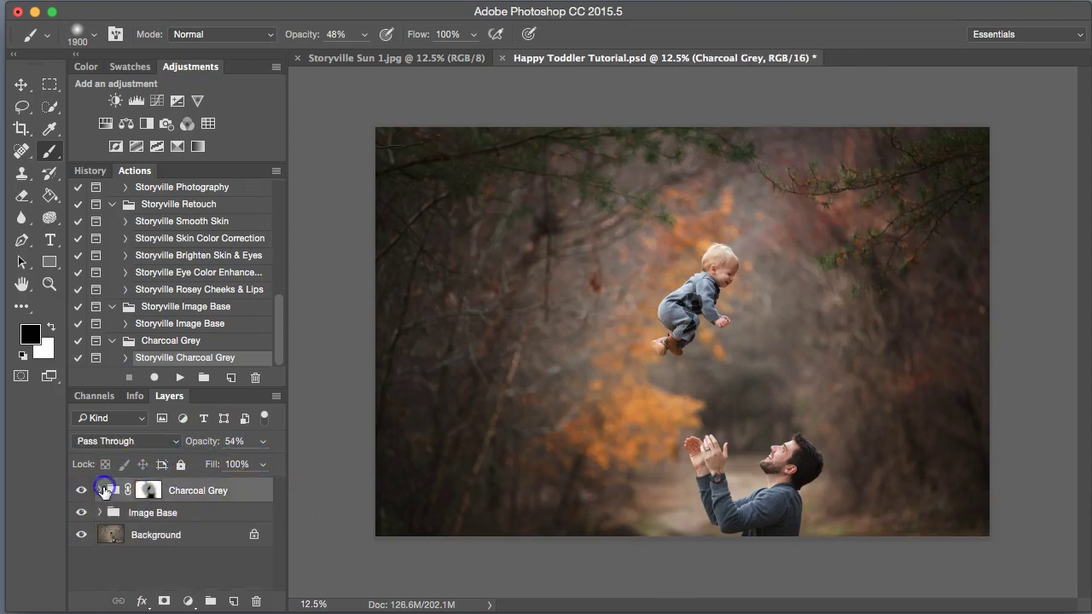
left_click(79, 490)
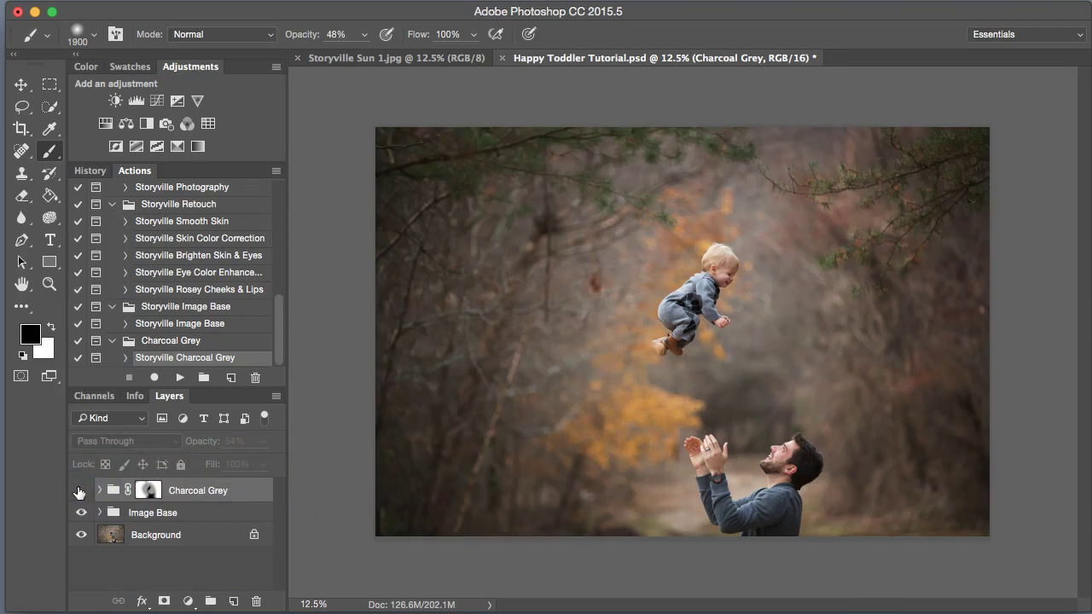
left_click(81, 492)
left_click(81, 491)
left_click(82, 486)
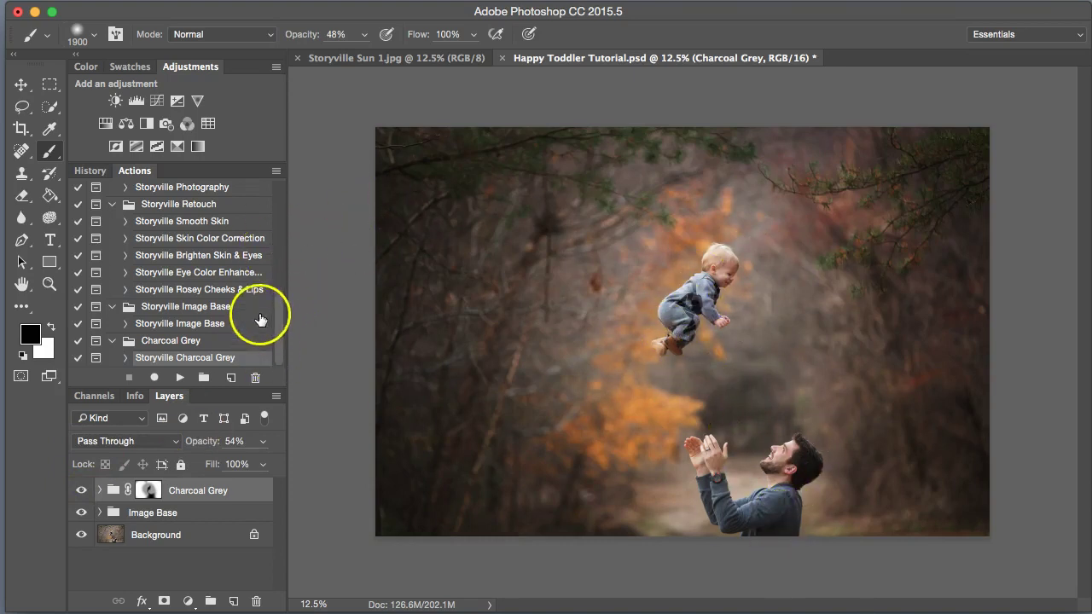
Step: Play Storyville Brighten Skin & Eyes, continue past the copyright notice, and expand the new group
left_click(184, 255)
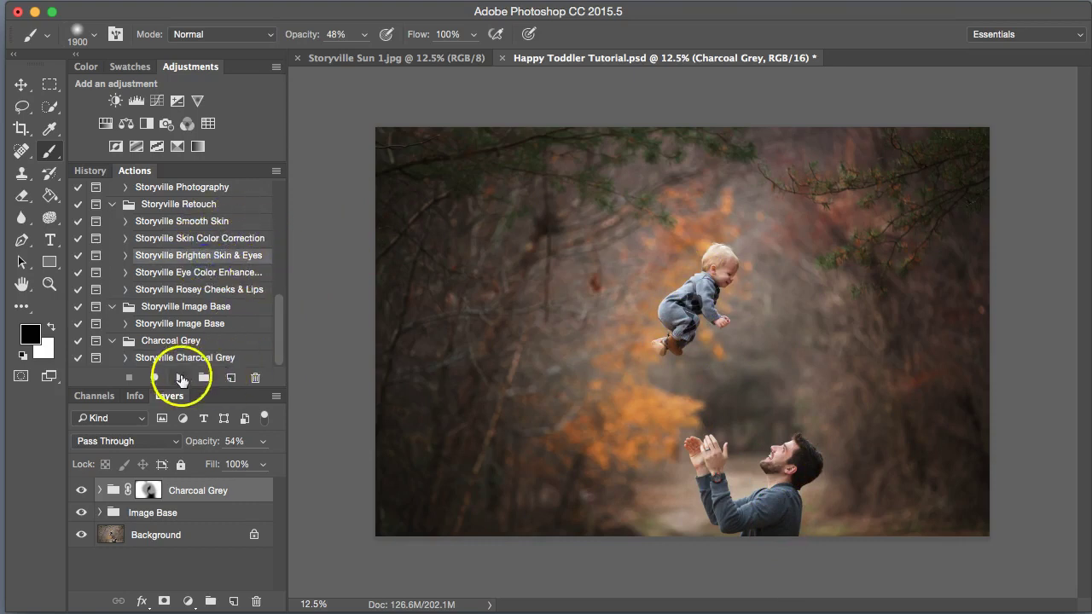
left_click(180, 378)
left_click(707, 66)
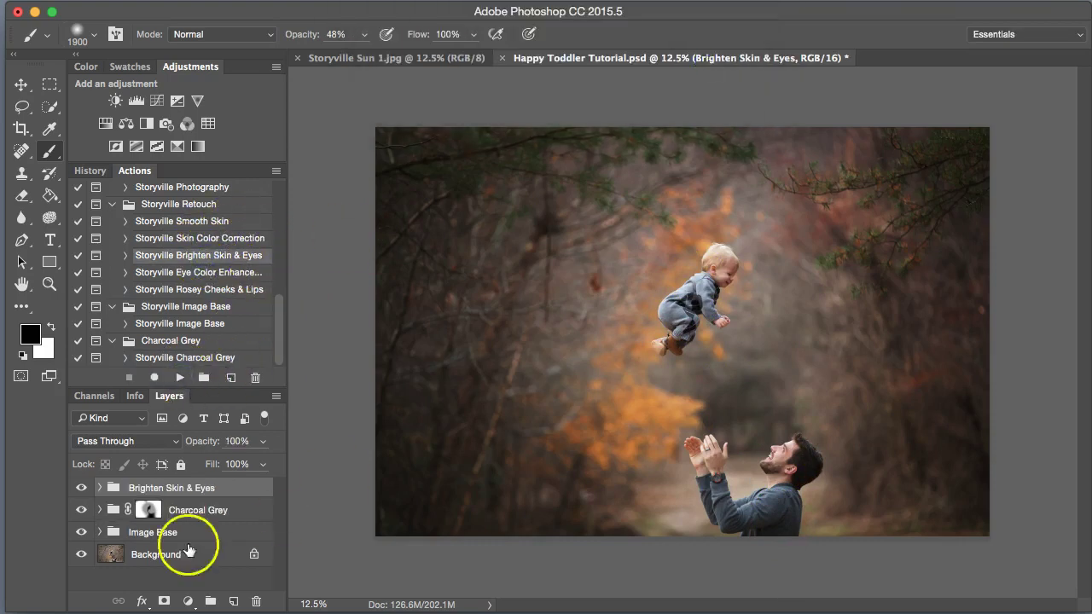
left_click(98, 488)
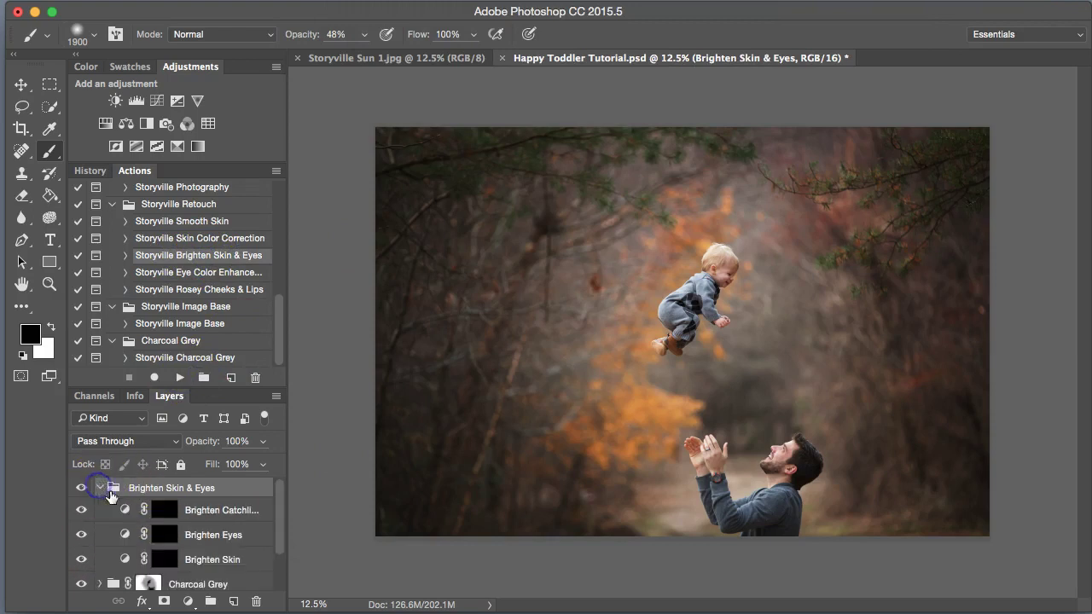
Step: Paint white on the Brighten Skin mask over the toddler and down to the dad's face
left_click(166, 559)
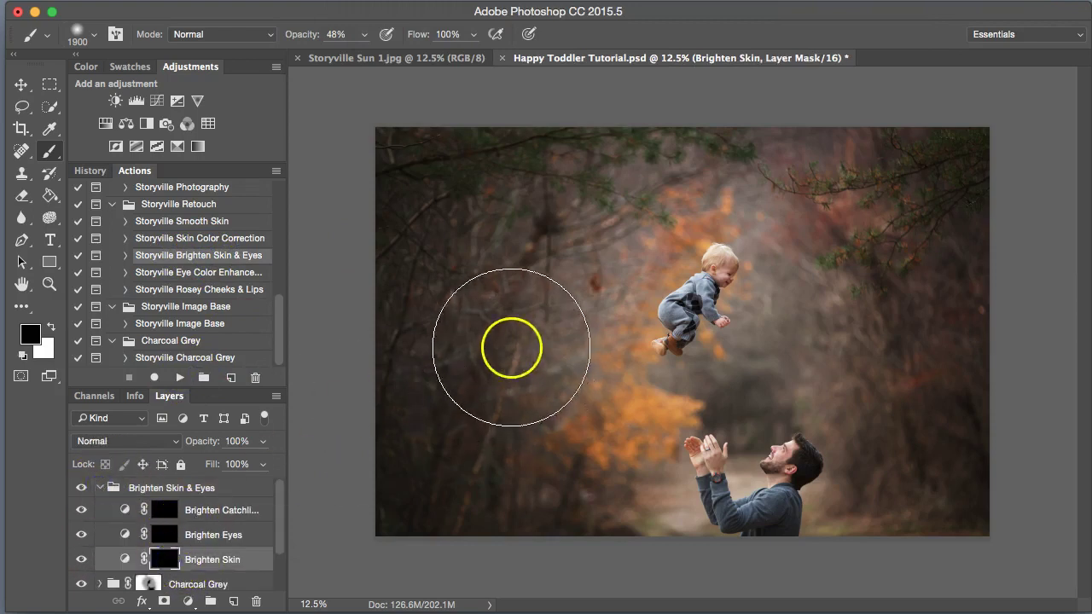
key("x")
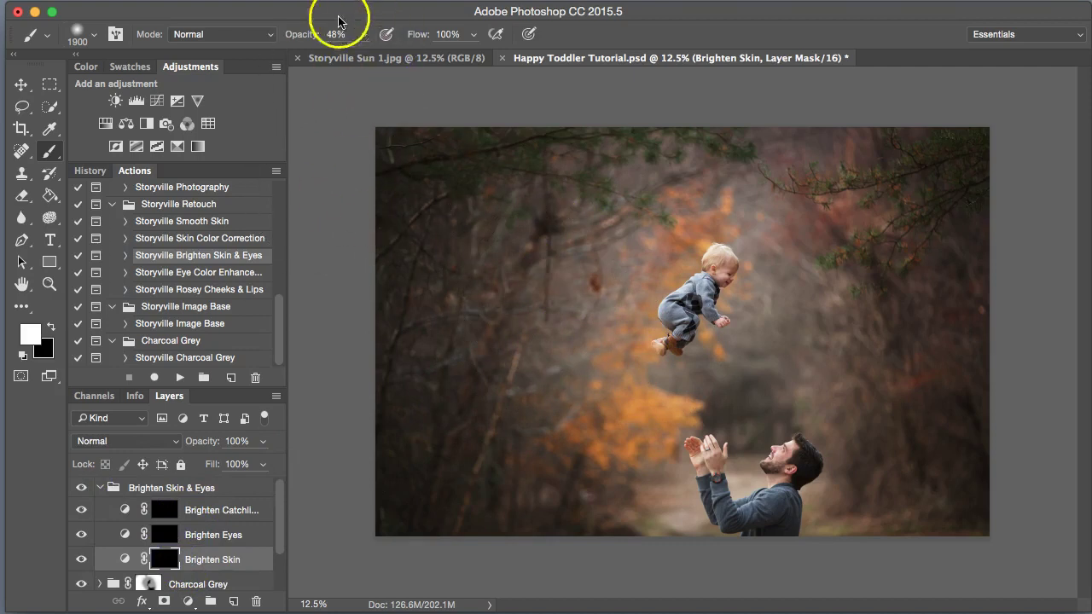
key("bracketright")
key("bracketright")
key("bracketright")
key("bracketright")
key("bracketright")
key("bracketright")
key("bracketright")
key("bracketright")
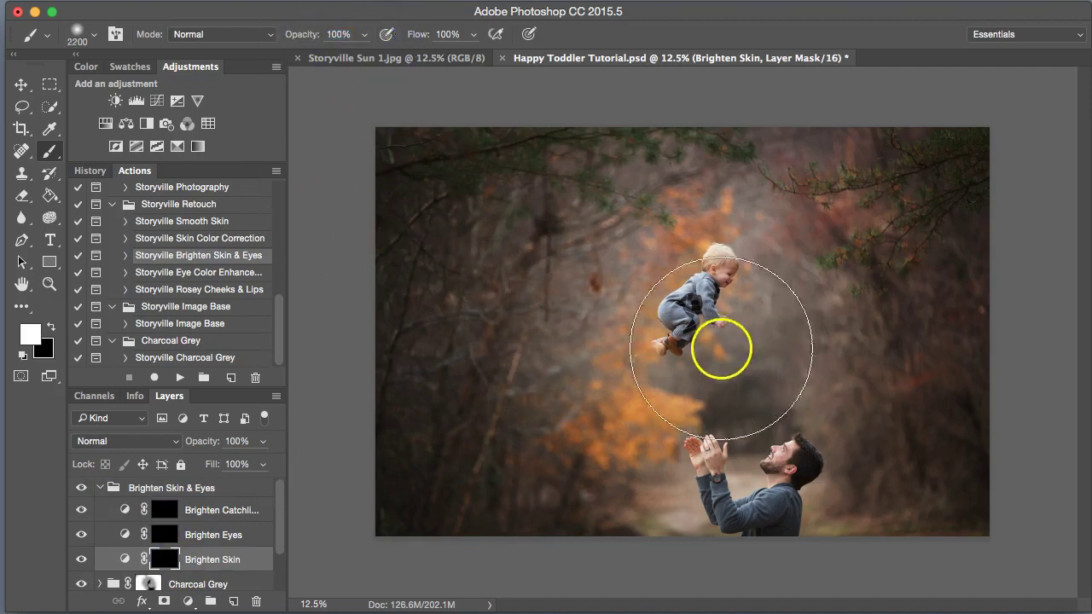
key("bracketright")
key("bracketright")
key("bracketright")
key("bracketright")
key("bracketright")
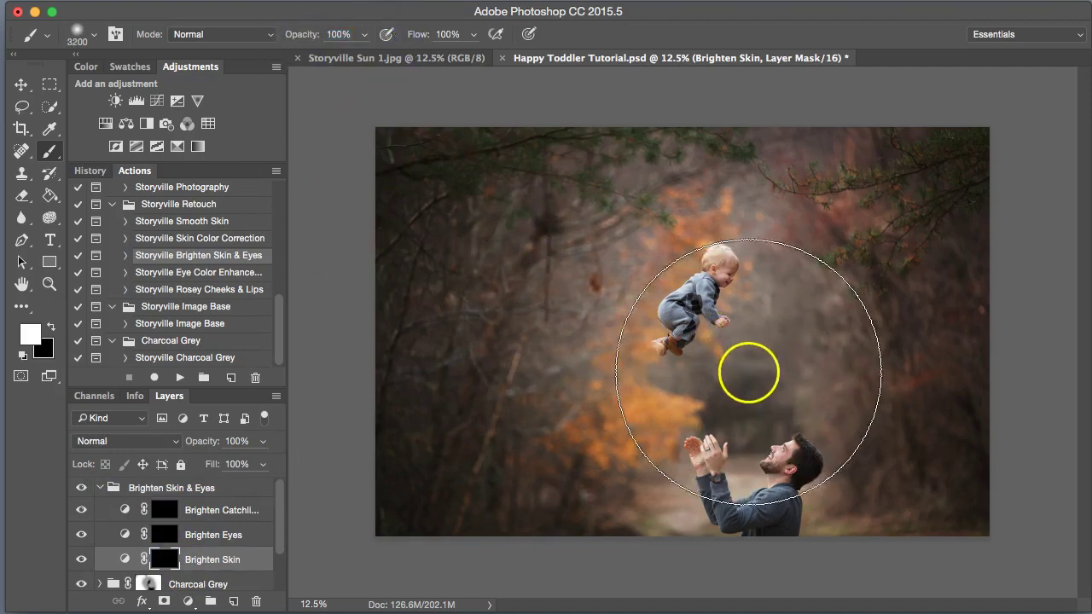
left_click(747, 368)
key("bracketleft")
key("bracketleft")
key("bracketleft")
key("bracketleft")
key("bracketleft")
key("bracketleft")
key("bracketleft")
key("bracketleft")
left_click(732, 311)
key("bracketleft")
key("bracketleft")
key("bracketleft")
key("bracketleft")
key("bracketleft")
key("bracketleft")
key("bracketleft")
key("bracketleft")
key("bracketleft")
key("bracketleft")
key("bracketleft")
key("bracketleft")
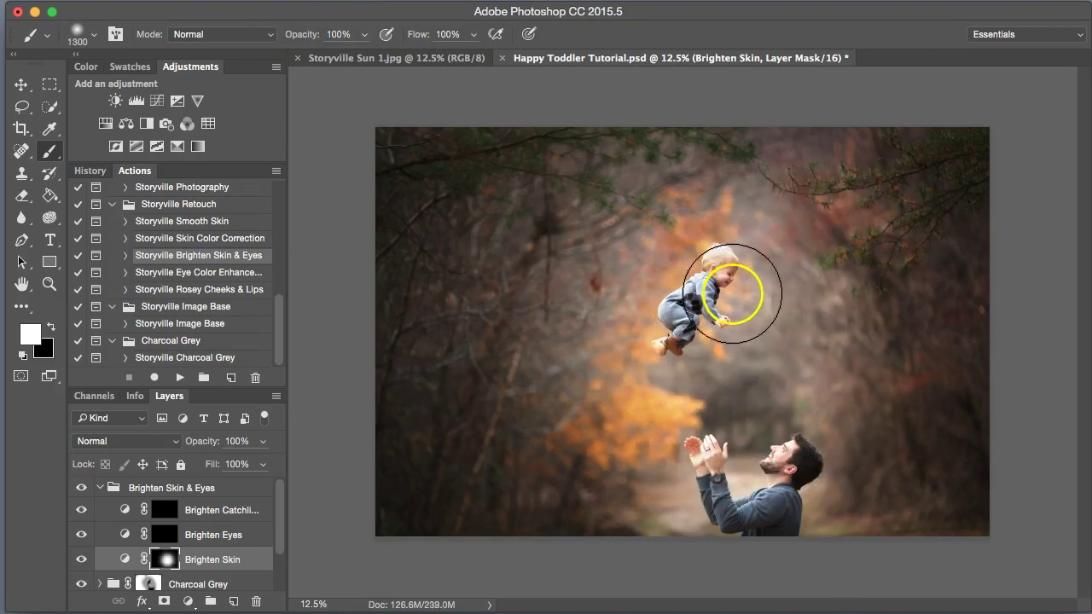
left_click(731, 294)
left_click_drag(766, 362, 777, 443)
Step: Tone down the dad's hands and face in black and lower Brighten Skin to 71% opacity
left_click(316, 36)
key("x")
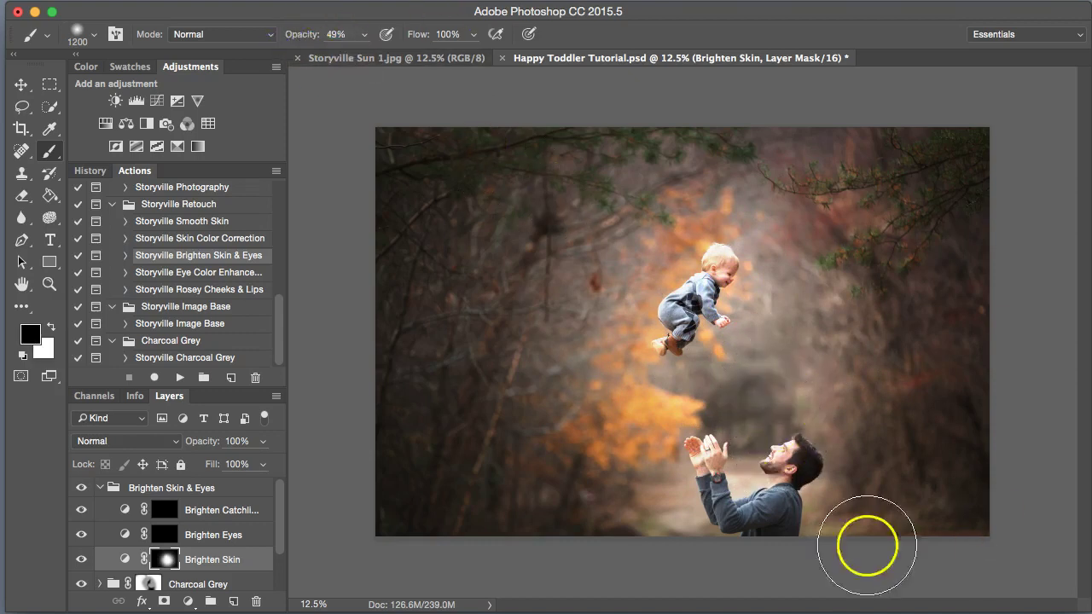
mouse_move(817, 551)
left_mouse_down()
mouse_move(774, 458)
mouse_move(713, 467)
mouse_move(774, 503)
mouse_move(772, 456)
mouse_move(756, 502)
left_mouse_up()
left_click(646, 226)
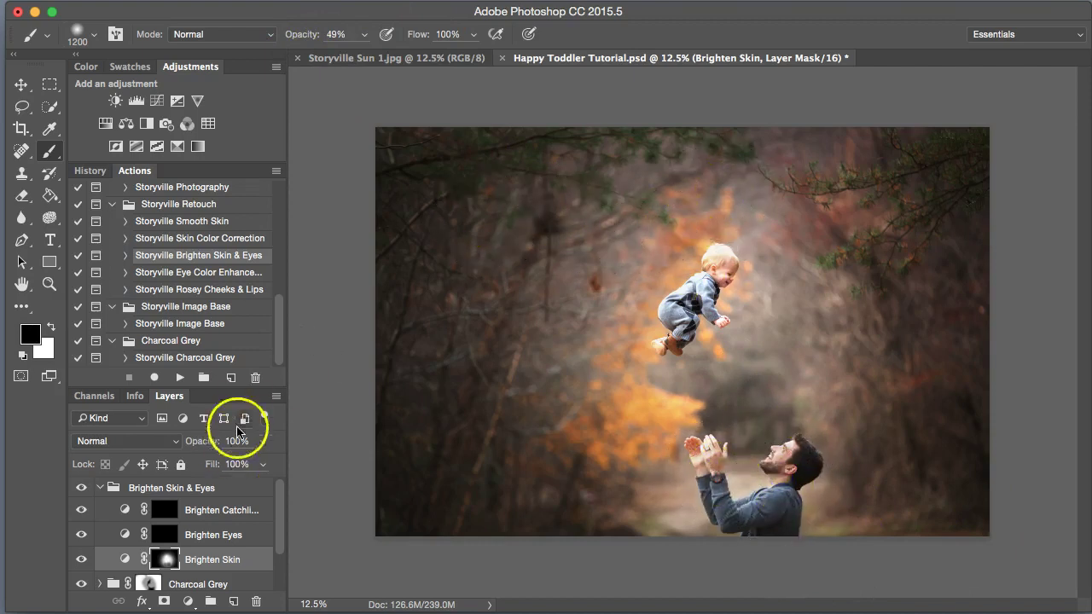
left_click_drag(209, 440, 191, 441)
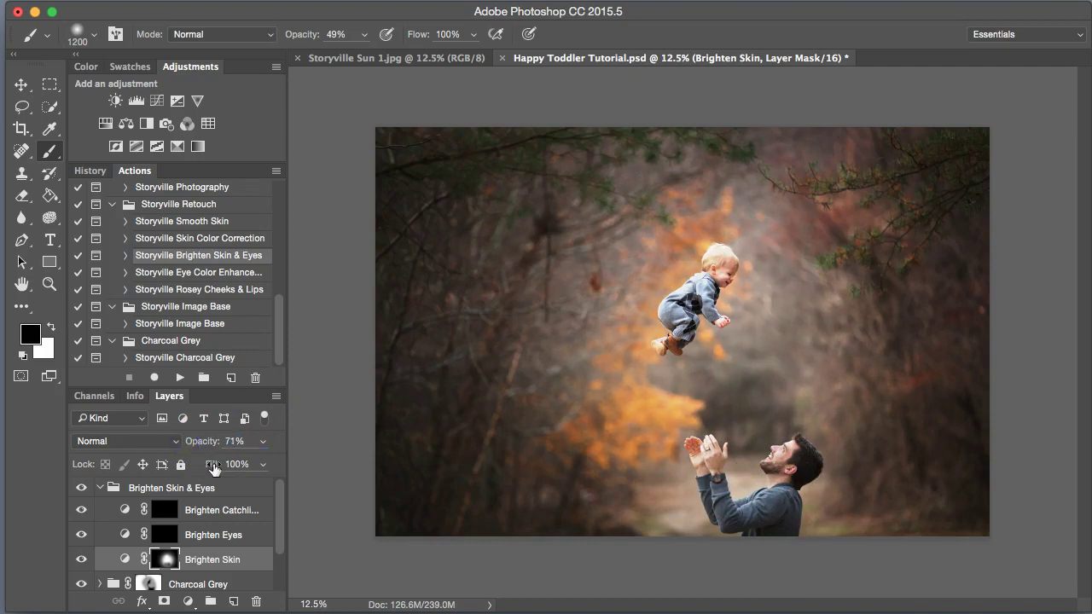
Step: Collapse the Brighten Skin & Eyes group and toggle it off and on to compare
left_click(109, 487)
left_click(99, 486)
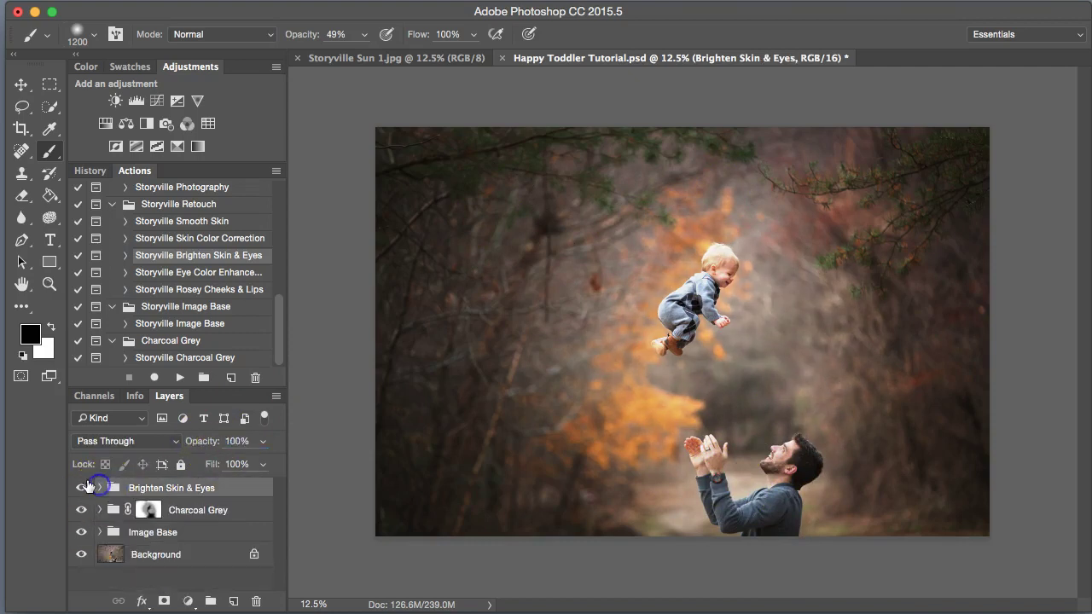
left_click(82, 487)
left_click(82, 487)
left_click(82, 487)
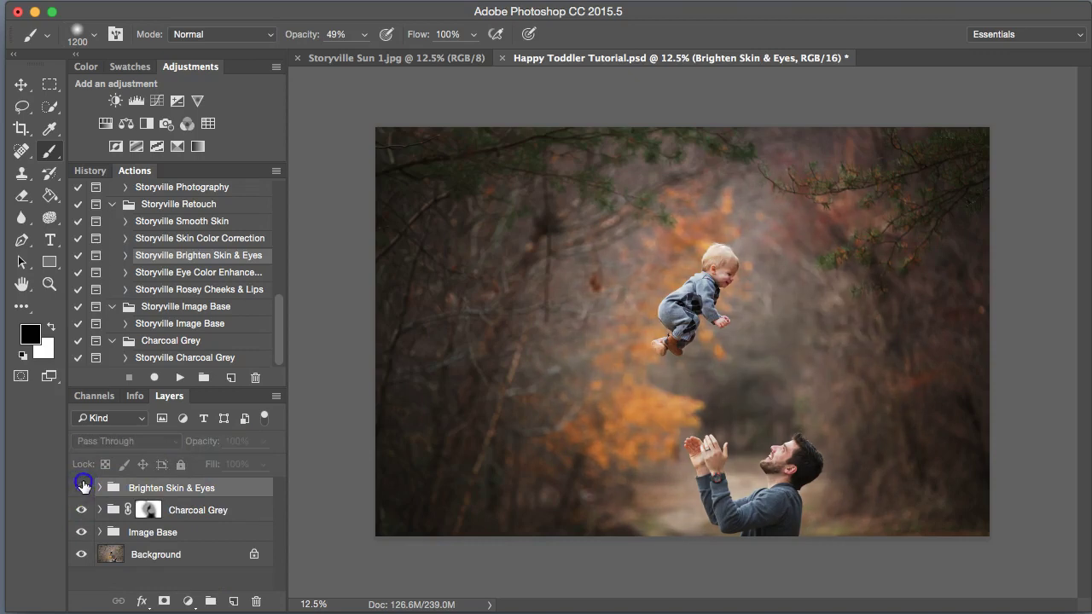
left_click(82, 483)
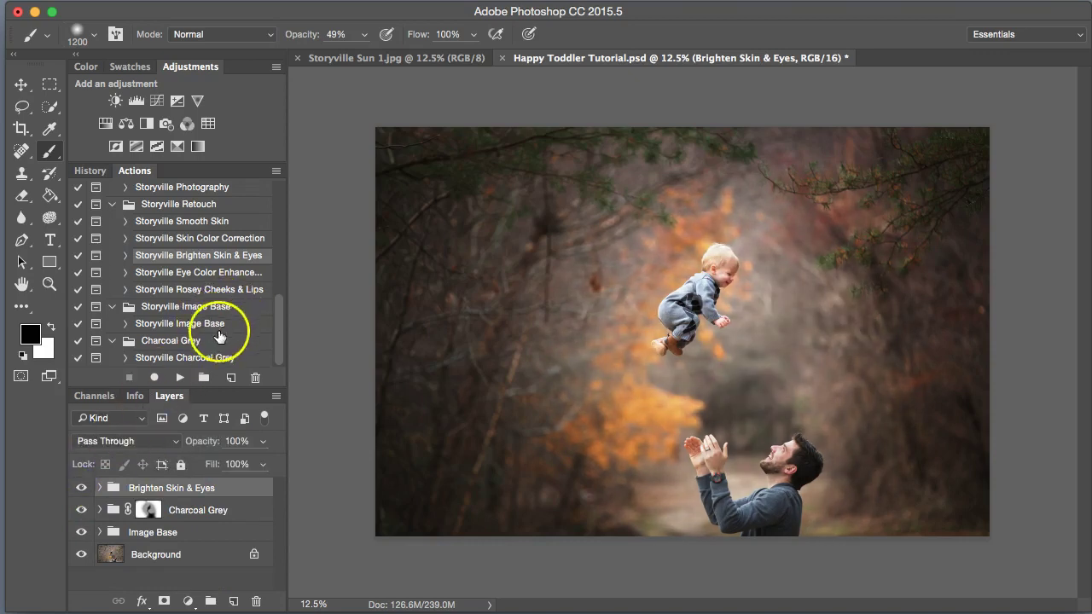
Step: Zoom to 50% on the toddler and select the Storyville Skin Color Correction action
key("super+plus")
key("super+plus")
key("super+plus")
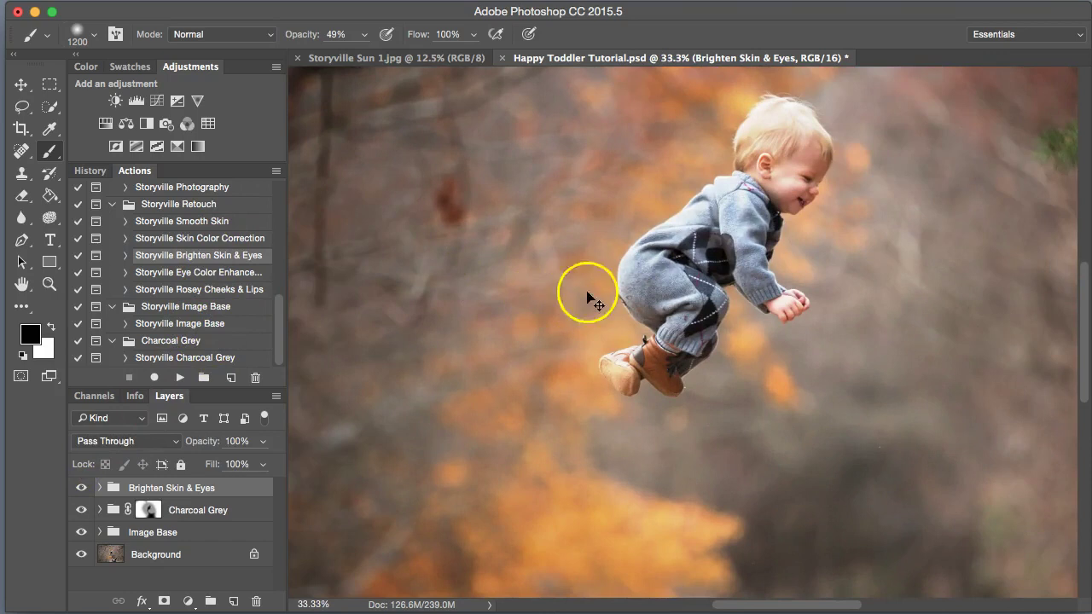
left_click_drag(1081, 281, 1084, 244)
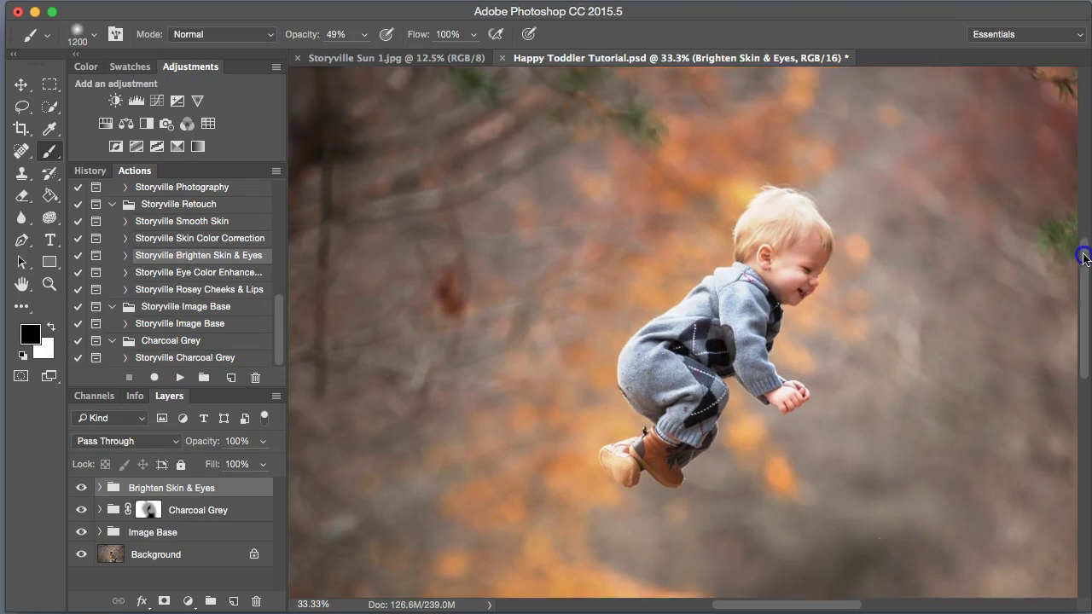
key("super+plus")
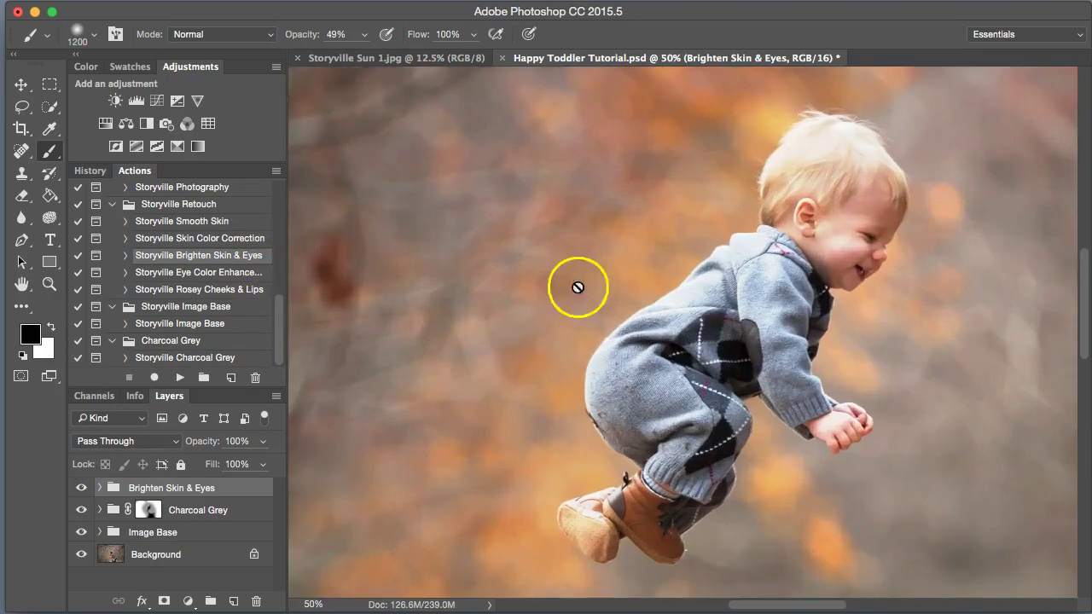
left_click_drag(812, 604, 828, 606)
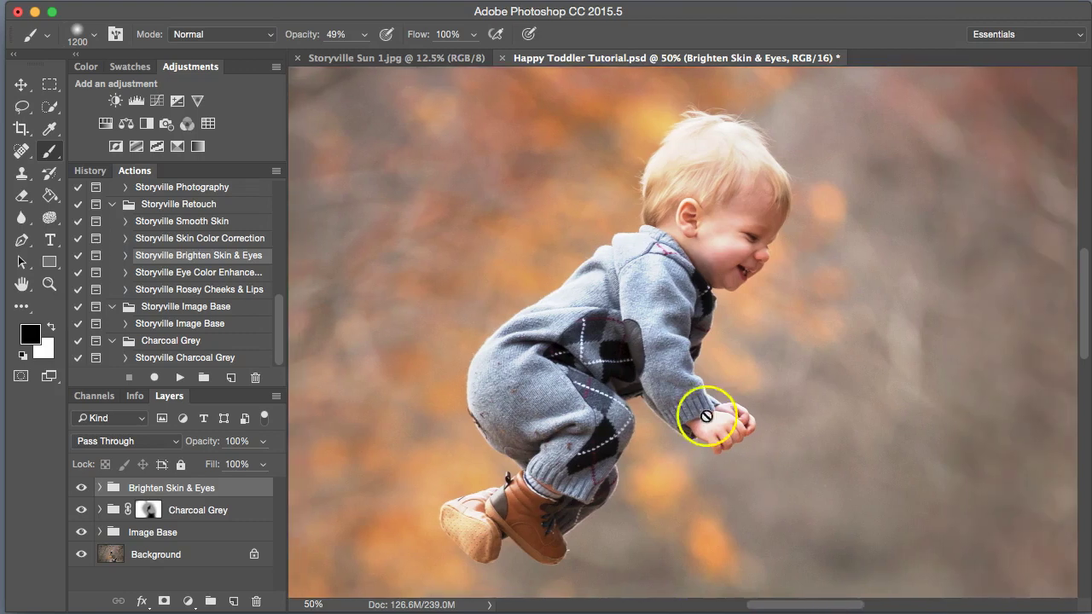
left_click(252, 272)
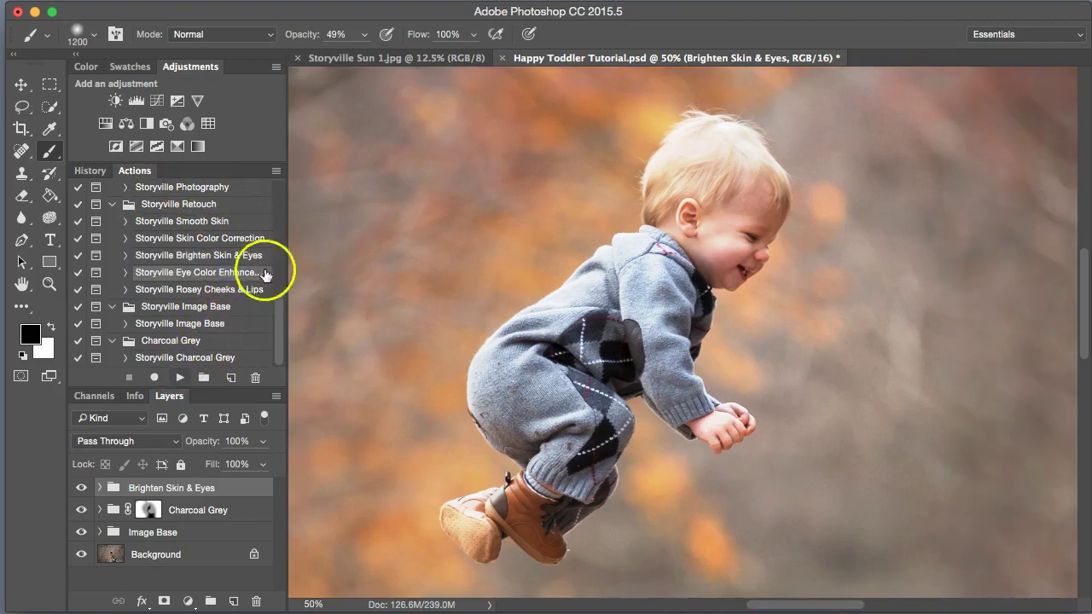
left_click(213, 241)
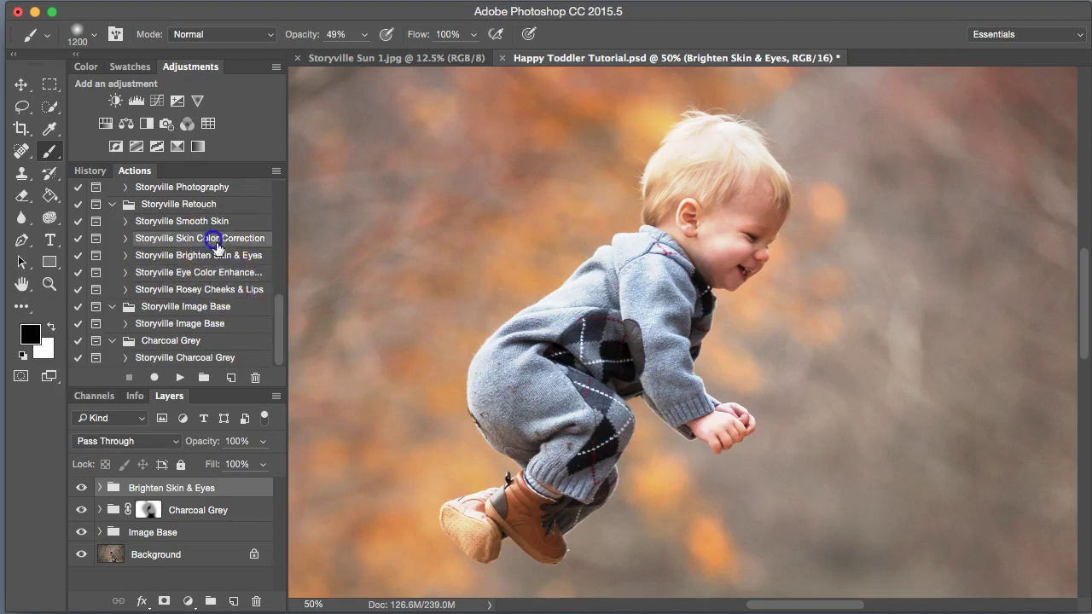
Step: Run Skin Color Correction, expand its group and target the Reduce Magenta mask
left_click(179, 377)
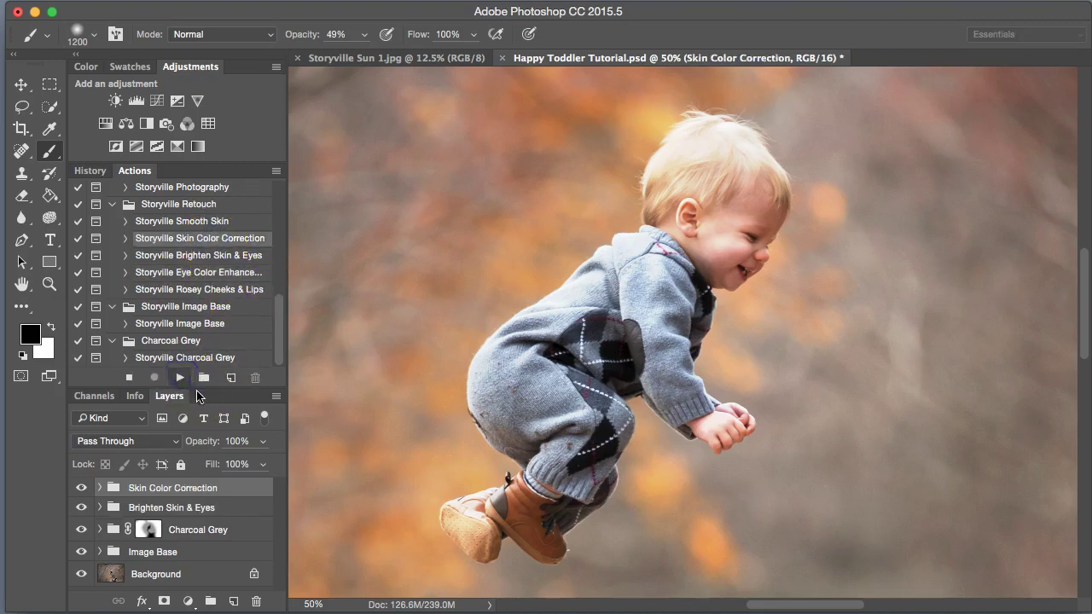
left_click(678, 76)
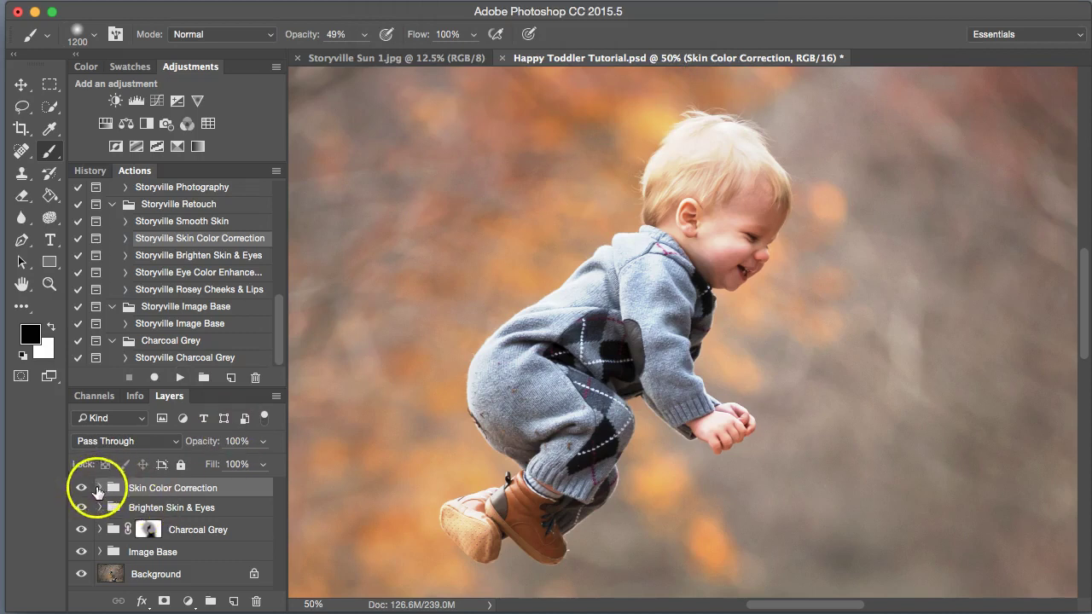
left_click(99, 488)
left_click(171, 564)
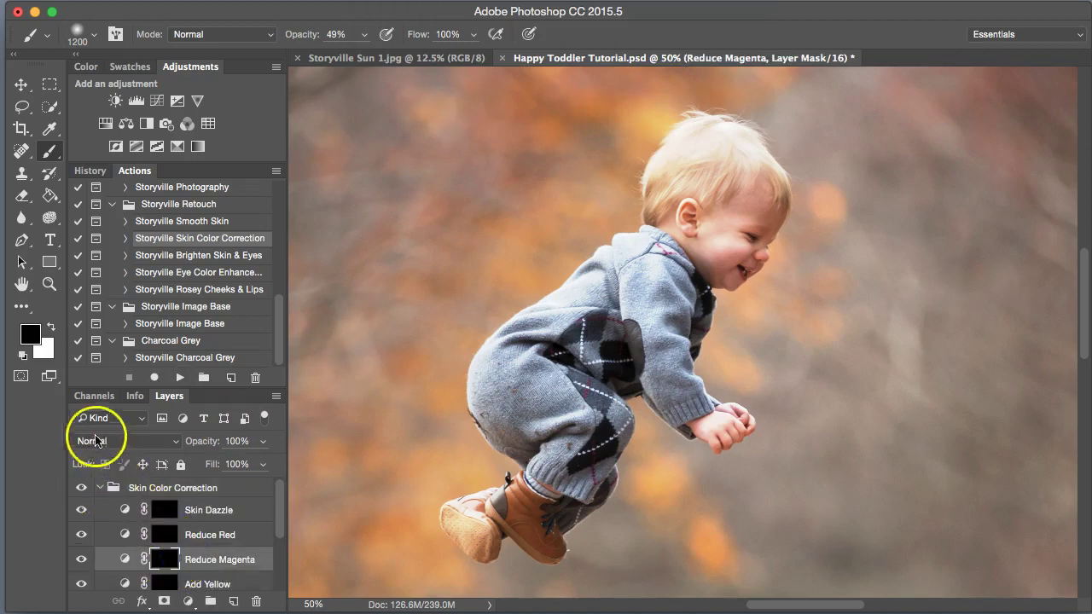
Step: Paint the magenta fix onto the toddler's cheek and hands, removing excess below the hand
key("x")
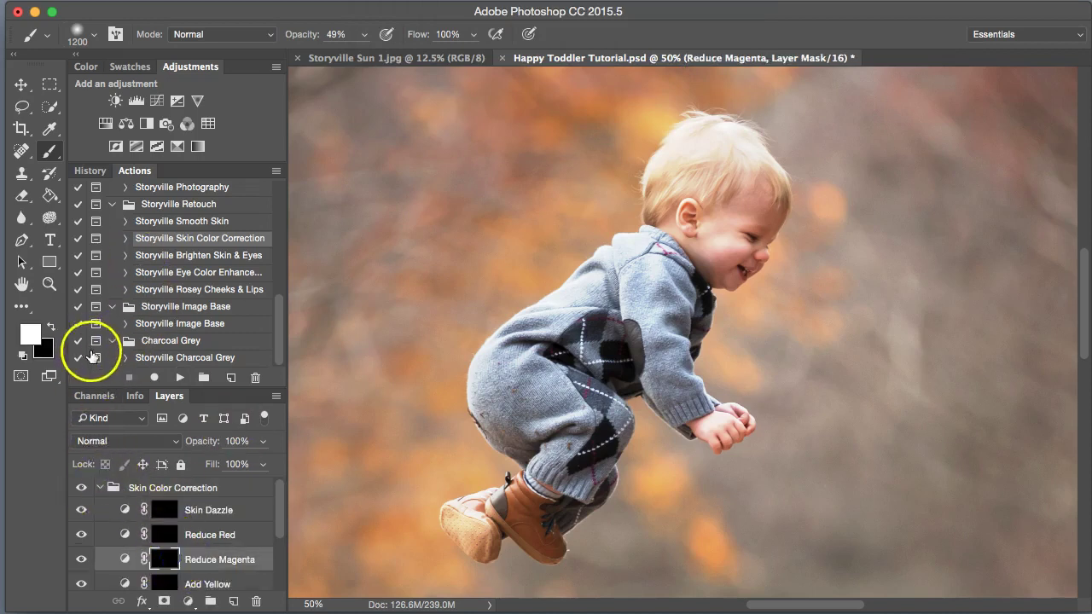
left_click(337, 34)
key("Down")
key("Return")
key("bracketleft")
key("bracketleft")
key("bracketleft")
key("bracketleft")
key("bracketleft")
key("bracketleft")
key("bracketleft")
key("bracketleft")
key("bracketleft")
key("bracketleft")
key("bracketleft")
key("bracketleft")
key("bracketleft")
key("bracketleft")
mouse_move(736, 227)
left_mouse_down()
mouse_move(751, 255)
mouse_move(709, 251)
mouse_move(737, 242)
mouse_move(746, 205)
mouse_move(737, 186)
mouse_move(707, 176)
mouse_move(687, 215)
left_mouse_up()
key("bracketleft")
key("bracketleft")
mouse_move(719, 431)
left_mouse_down()
mouse_move(731, 429)
mouse_move(745, 458)
left_mouse_up()
key("x")
left_click_drag(221, 450, 221, 449)
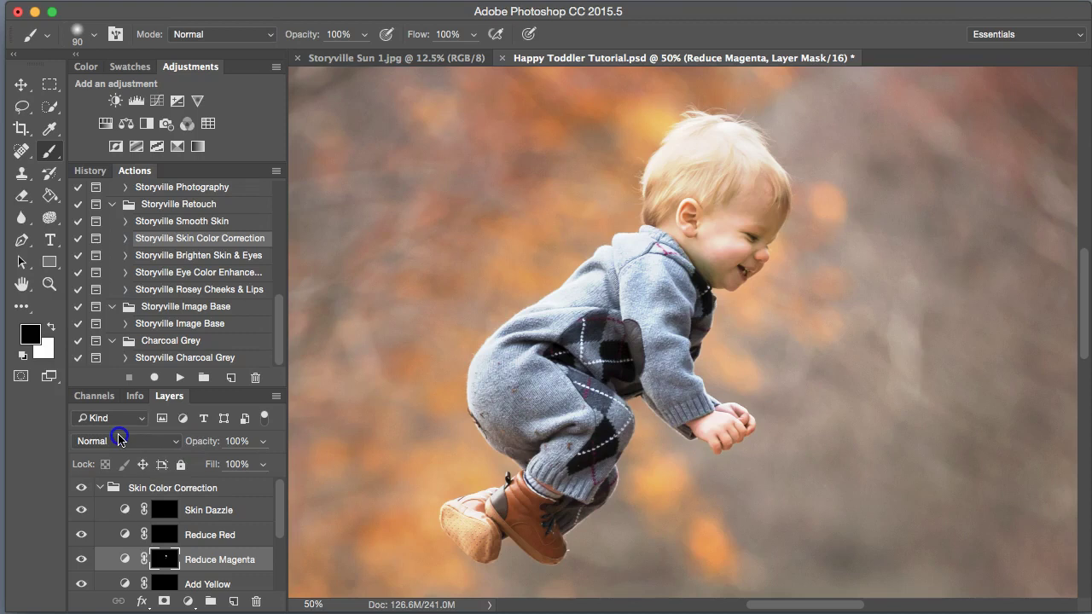
Step: Set Reduce Magenta to 55% opacity, compare without the correction, and zoom out
left_click_drag(199, 450, 109, 450)
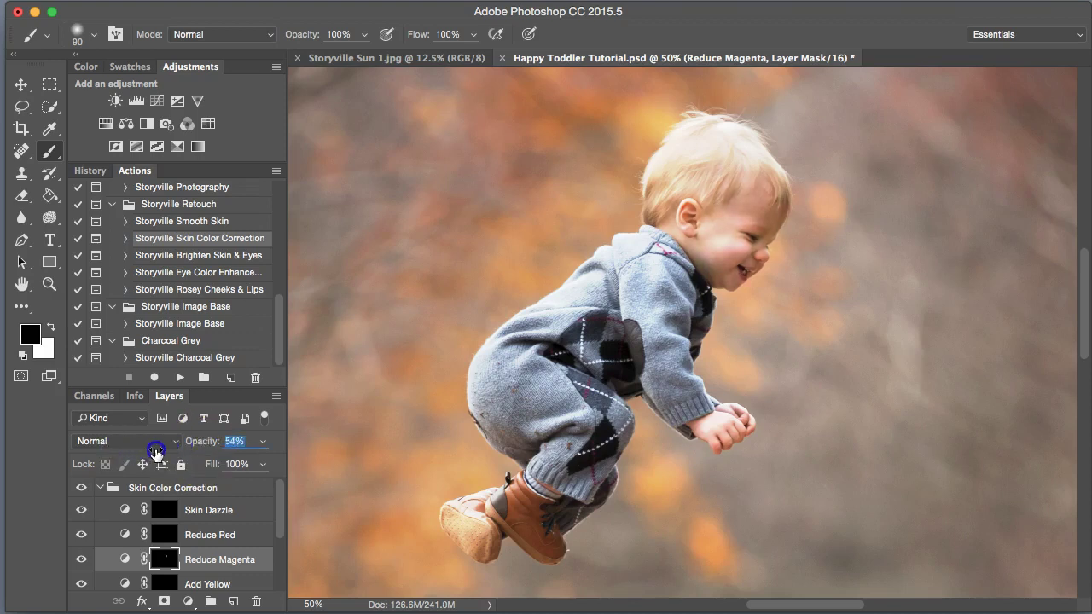
left_click_drag(156, 457, 156, 457)
left_click(82, 488)
key("super+minus")
key("super+minus")
key("super+minus")
key("super+minus")
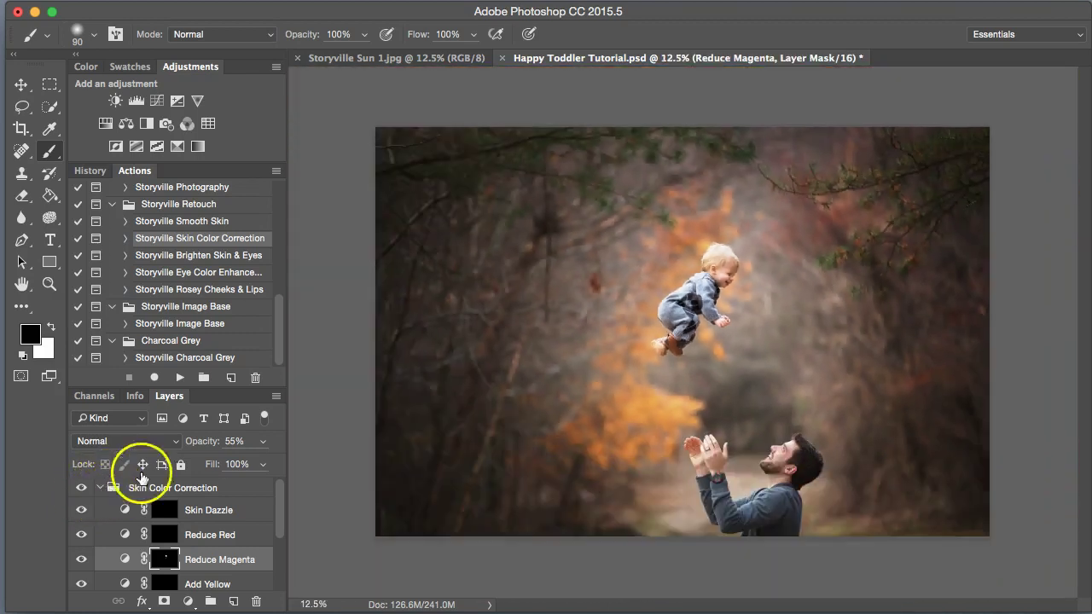
Step: Group Skin Color Correction through Image Base into a single Group 1
left_click(100, 488)
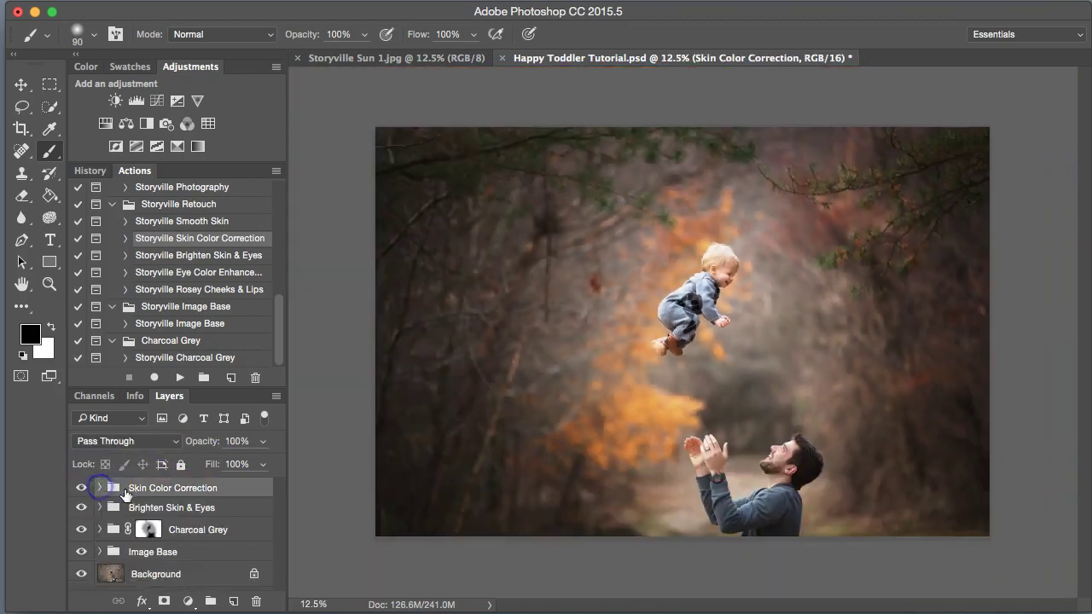
left_click(132, 551, "shift")
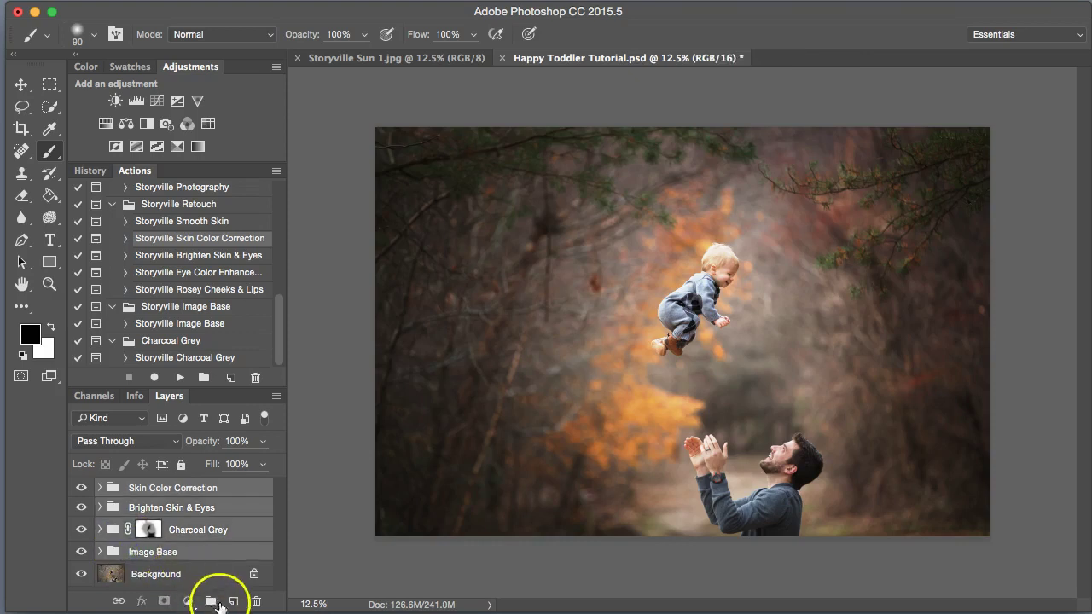
left_click(211, 601)
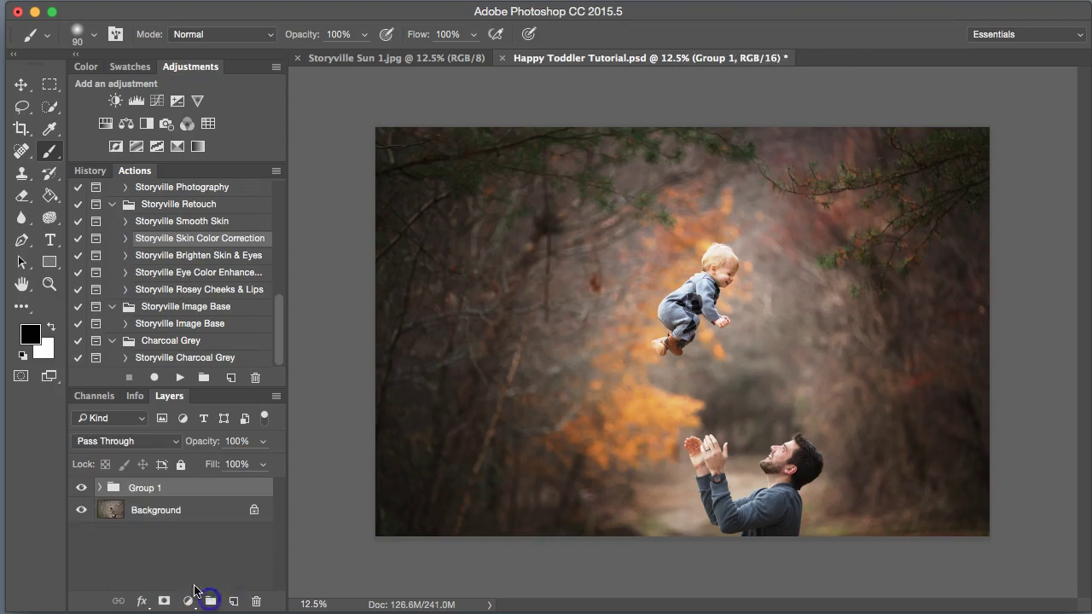
Step: Toggle Group 1 off and on to compare the original and retouched photo
left_click(82, 487)
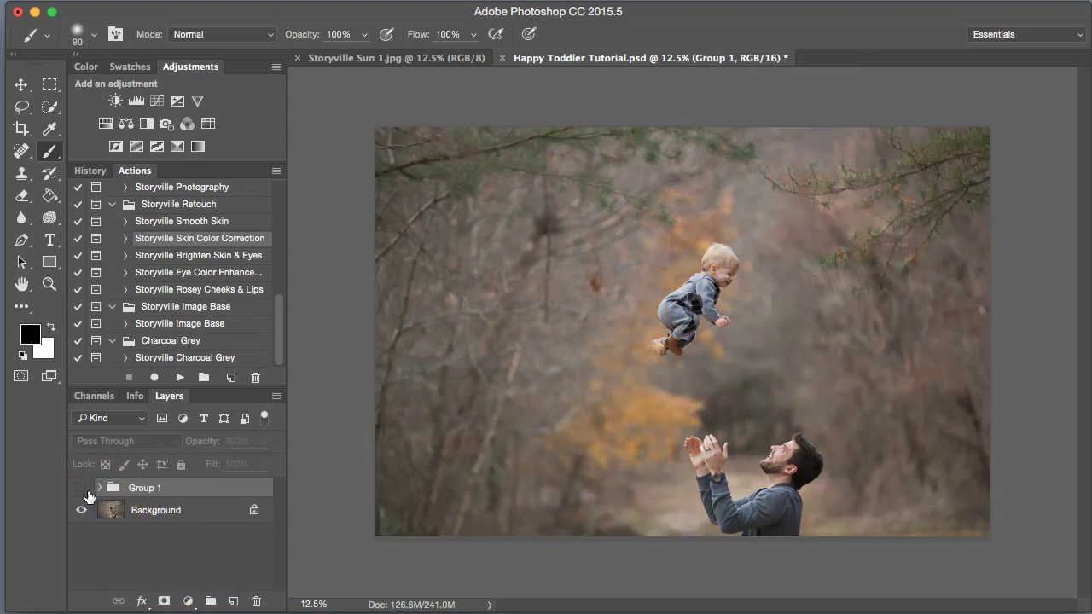
left_click(80, 488)
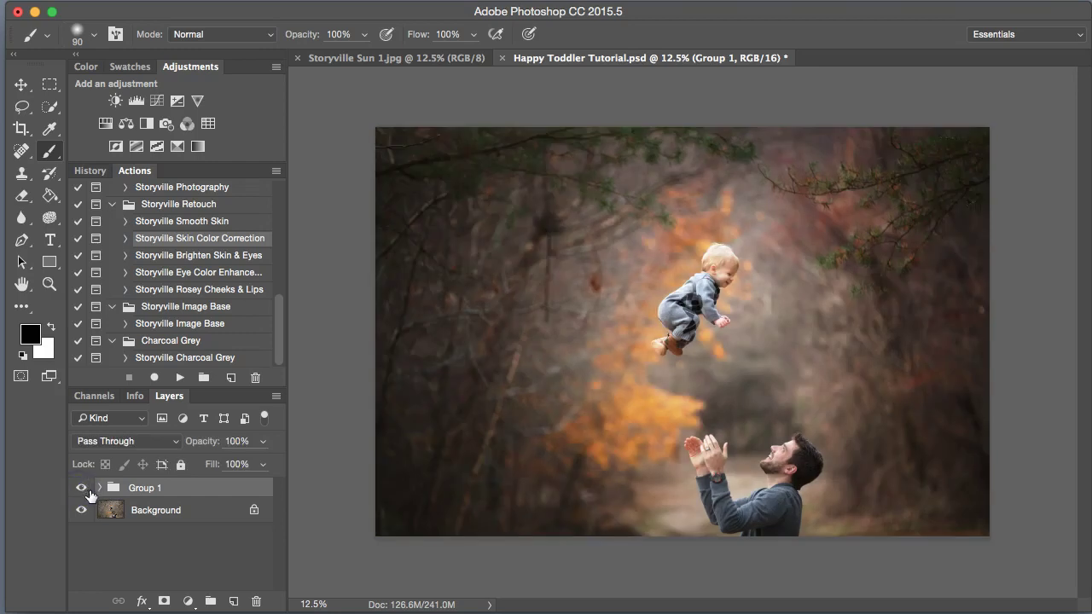
left_click(81, 487)
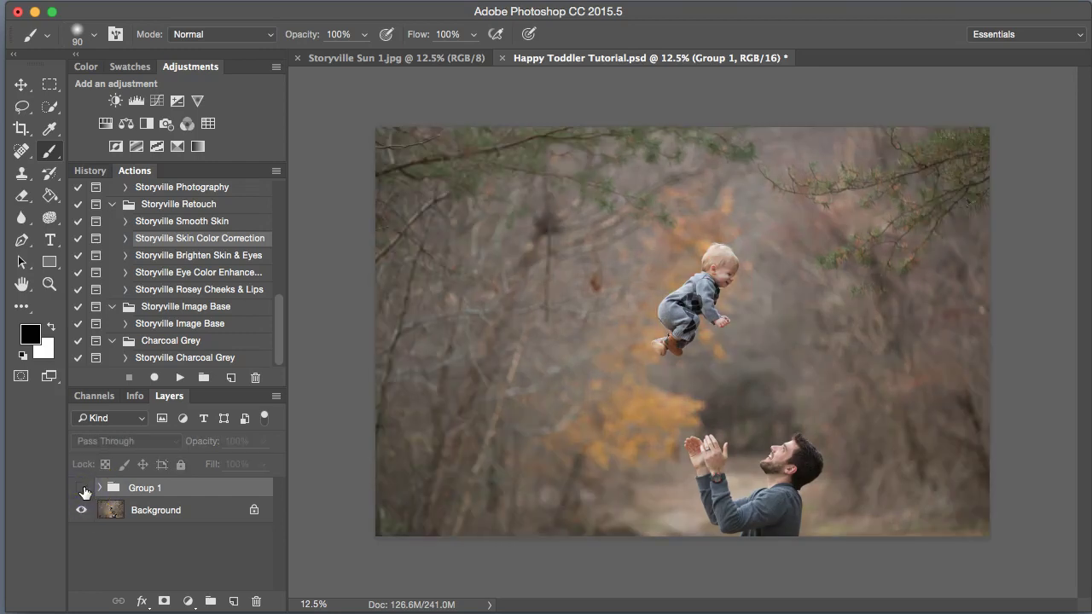
left_click(83, 488)
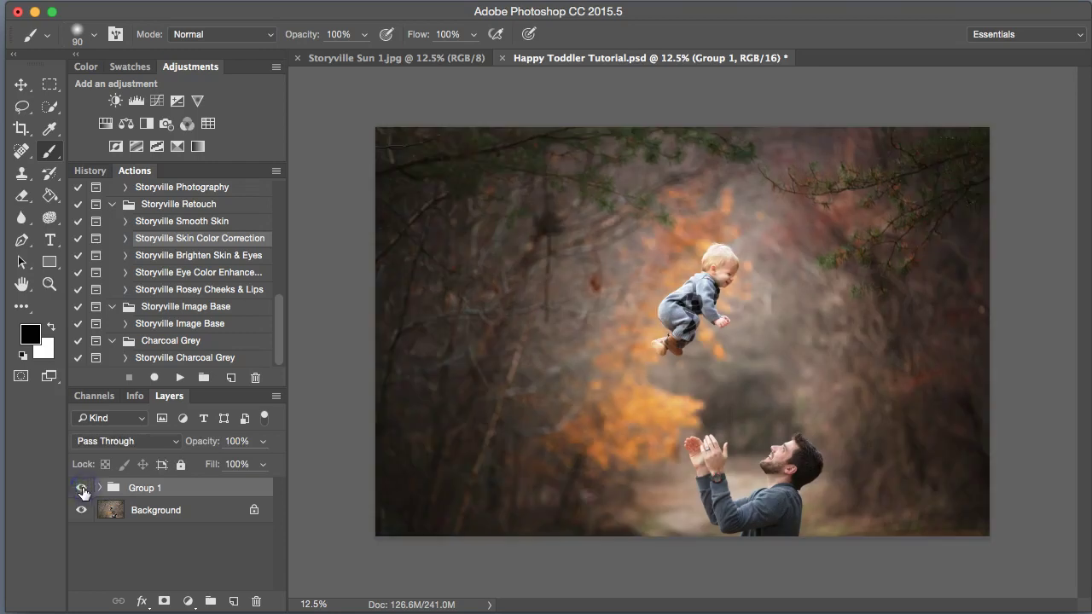